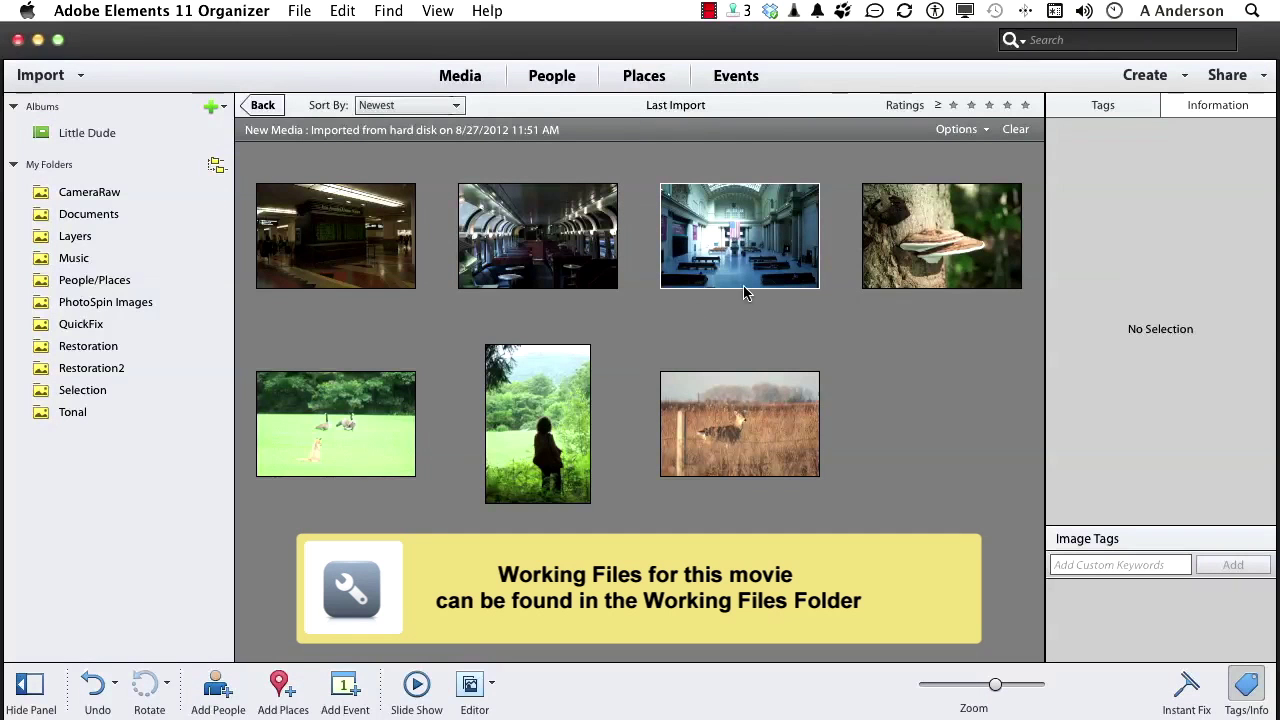
Step: Select the Union Station Grand Hall thumbnail DSC_3996.NEF and bring up its context menu
left_click(743, 224)
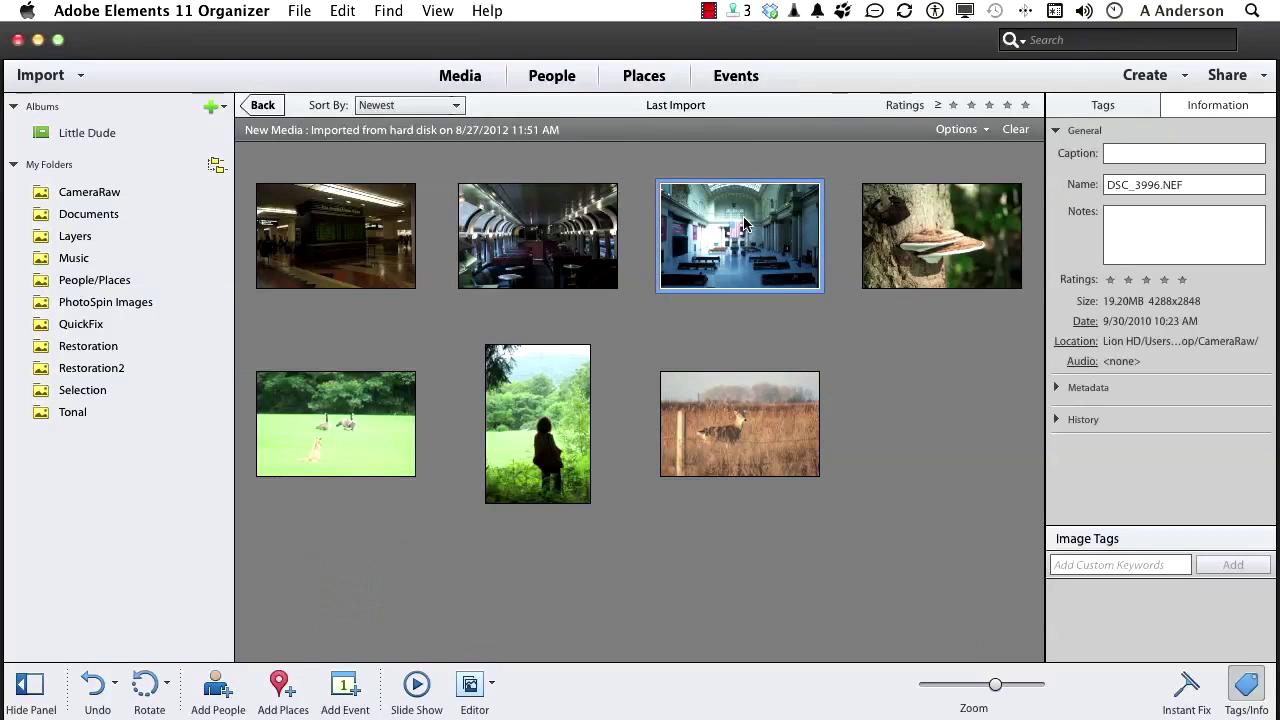
right_click(743, 224)
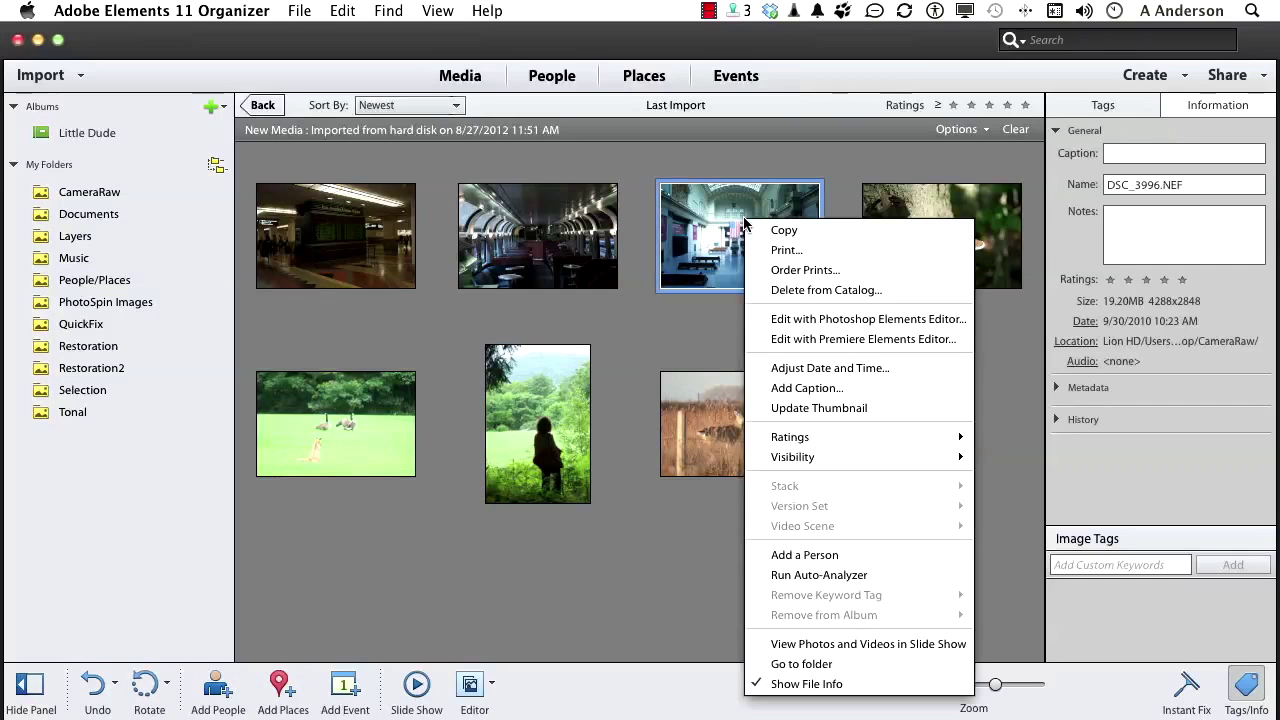
Step: Open DSC_3996.NEF in Camera Raw 7.1, try the Red Eye and Hand tools, then reselect Zoom
left_click(790, 320)
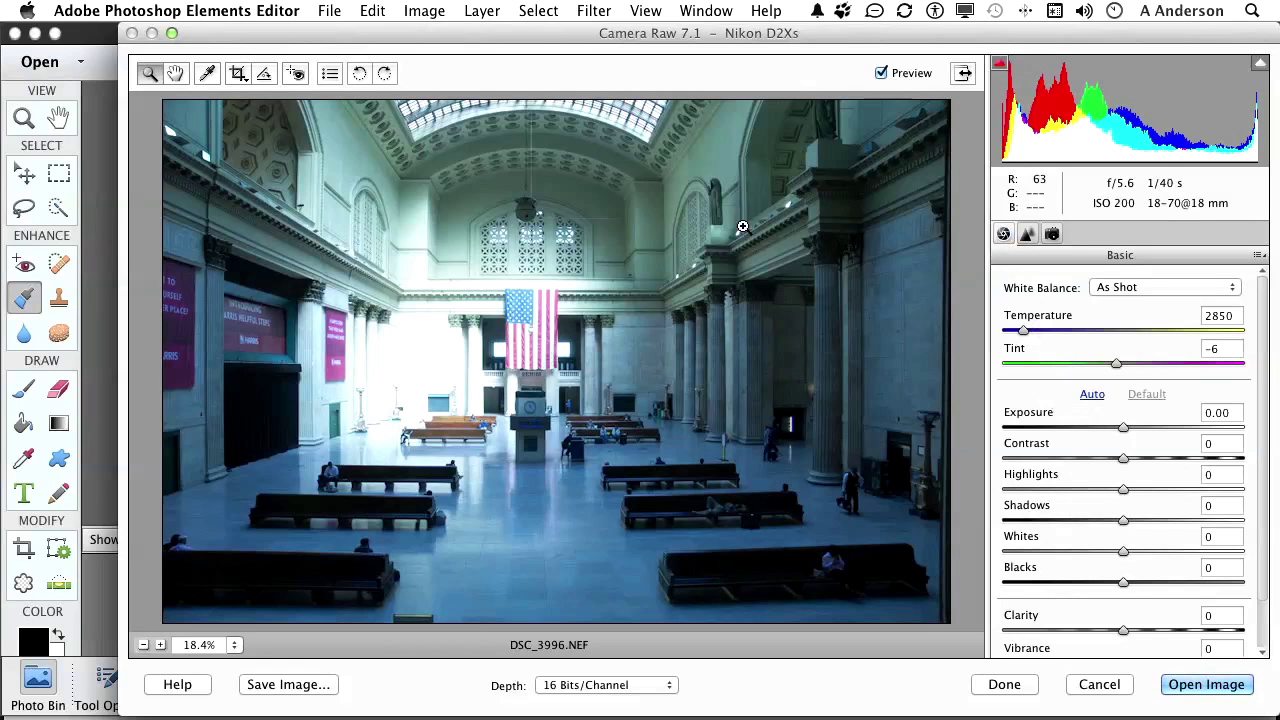
left_click(295, 75)
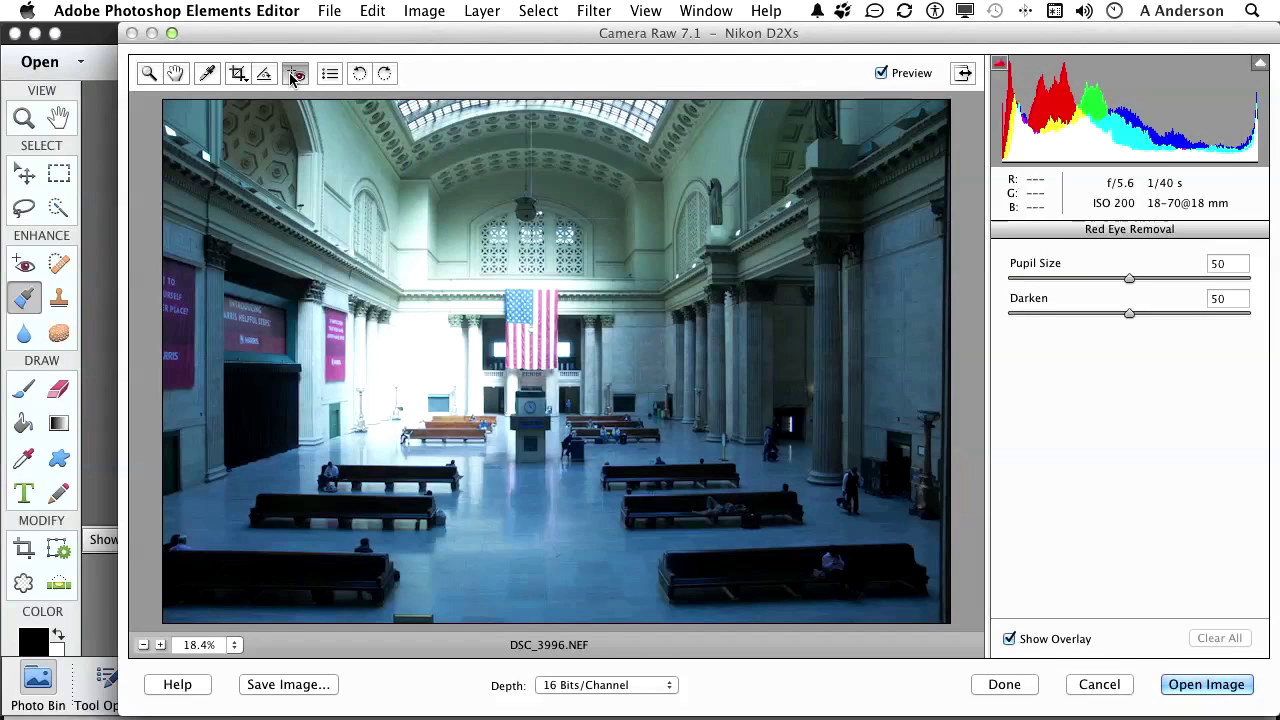
left_click(176, 80)
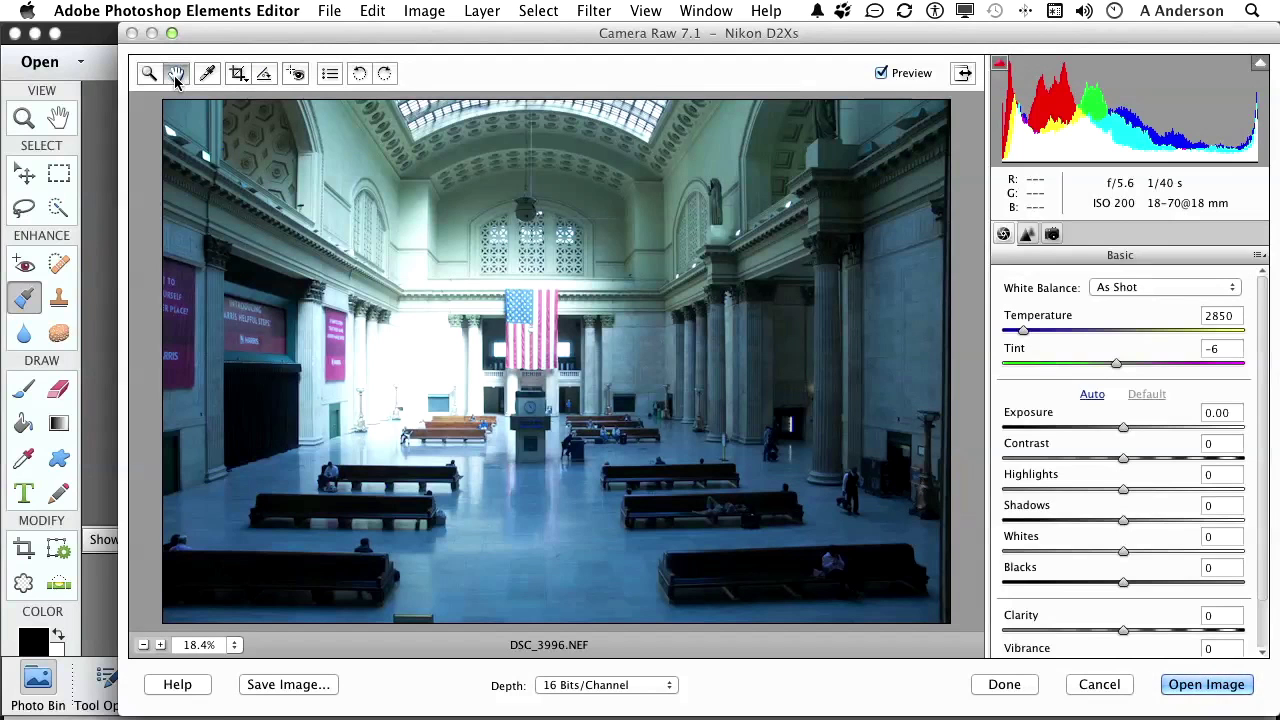
left_click(149, 75)
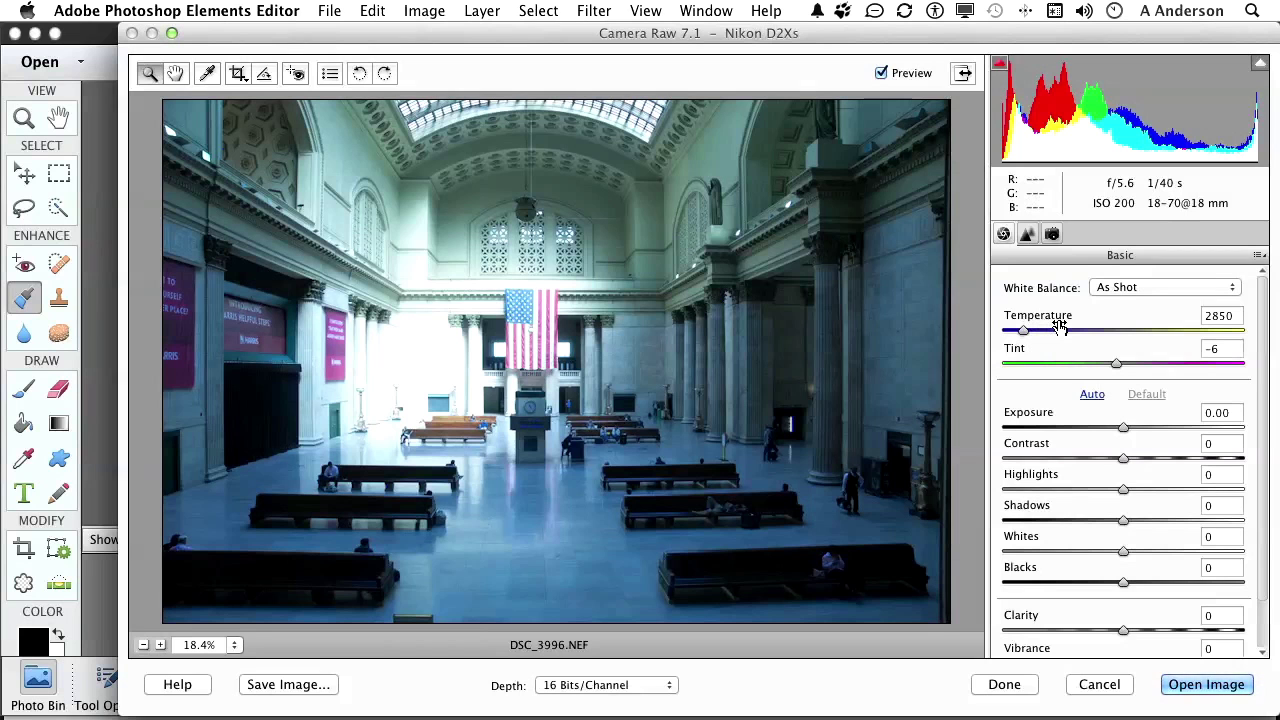
Step: Choose the Daylight white balance preset, giving Temperature 5500 and Tint +10
left_click(1112, 289)
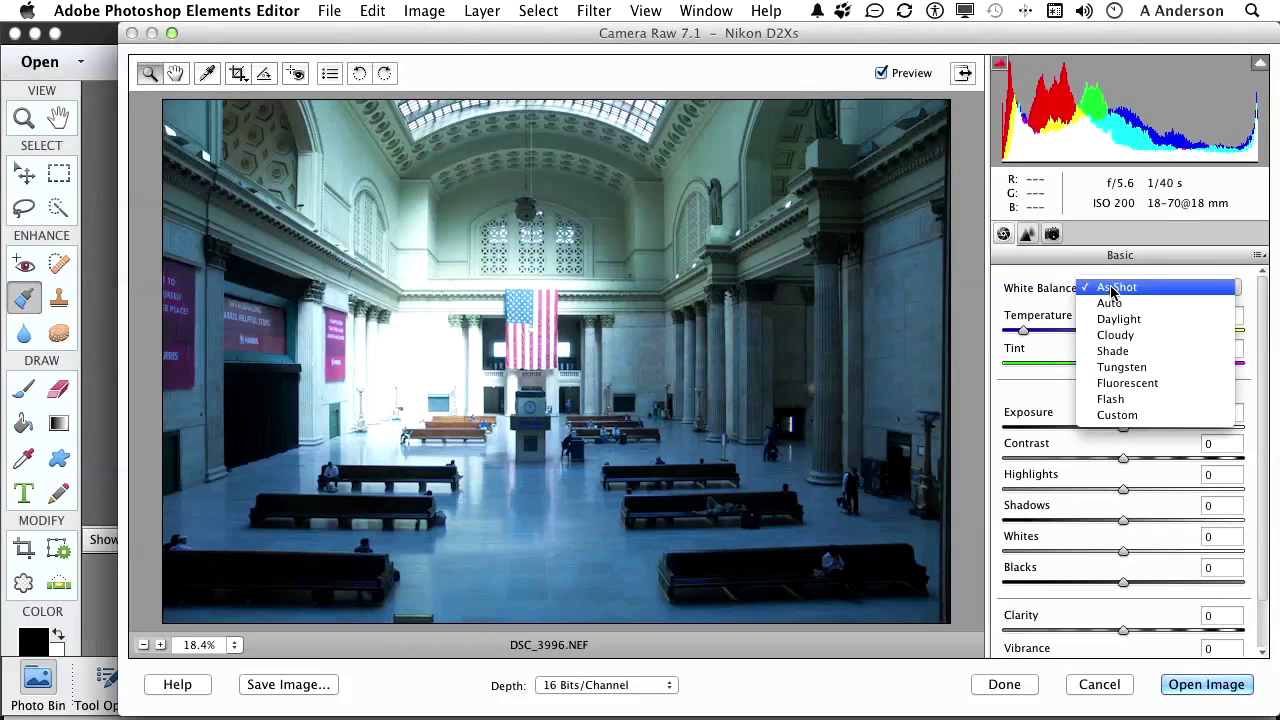
left_click(1114, 319)
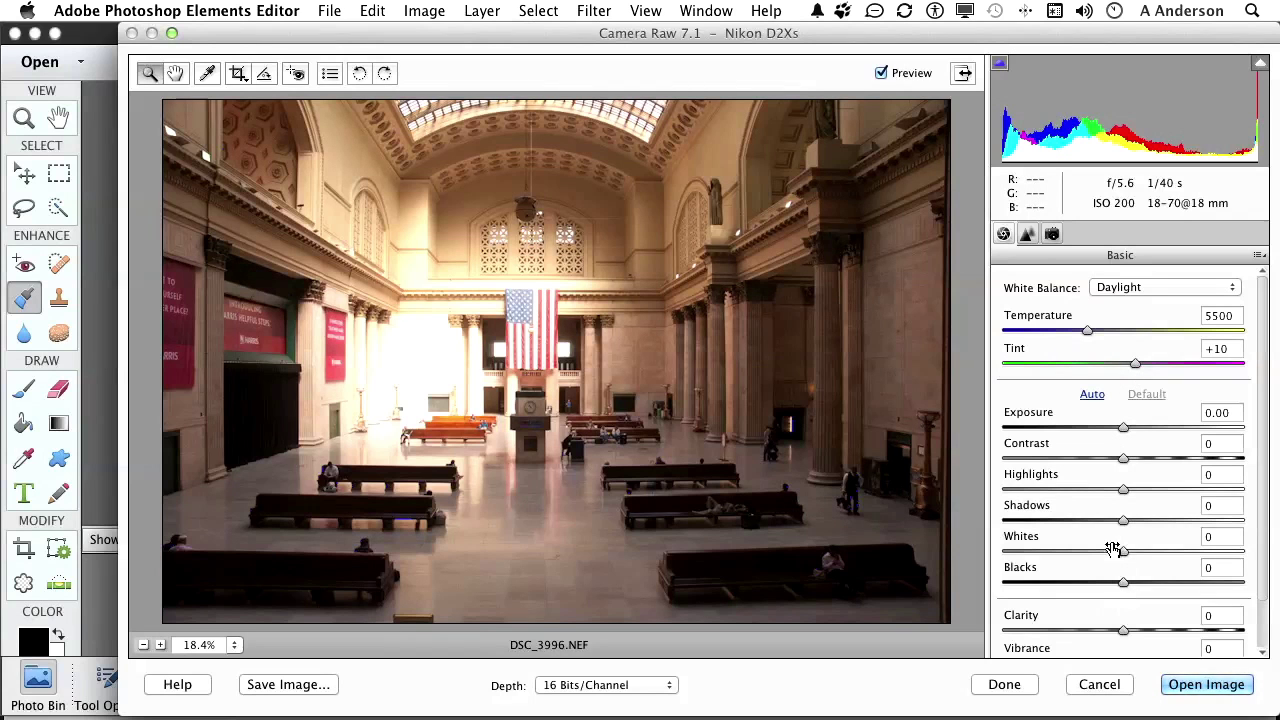
scroll(1113, 549, "down", 2)
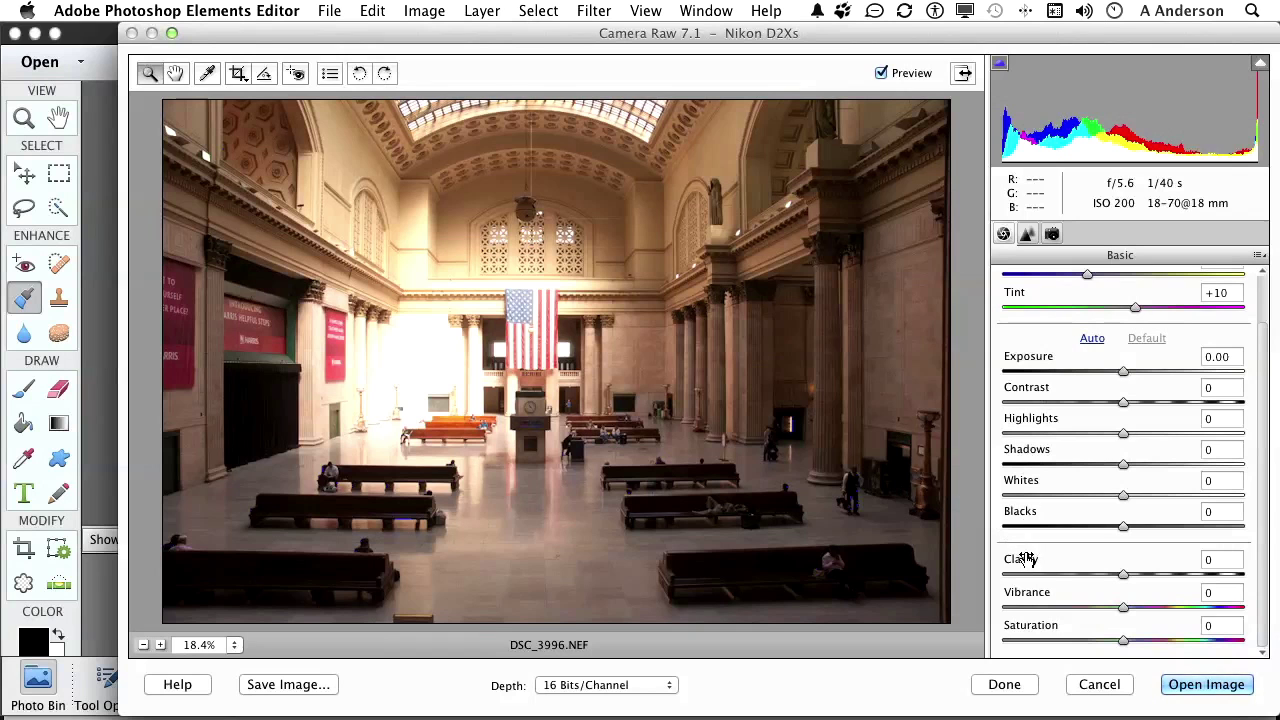
left_click(1219, 356)
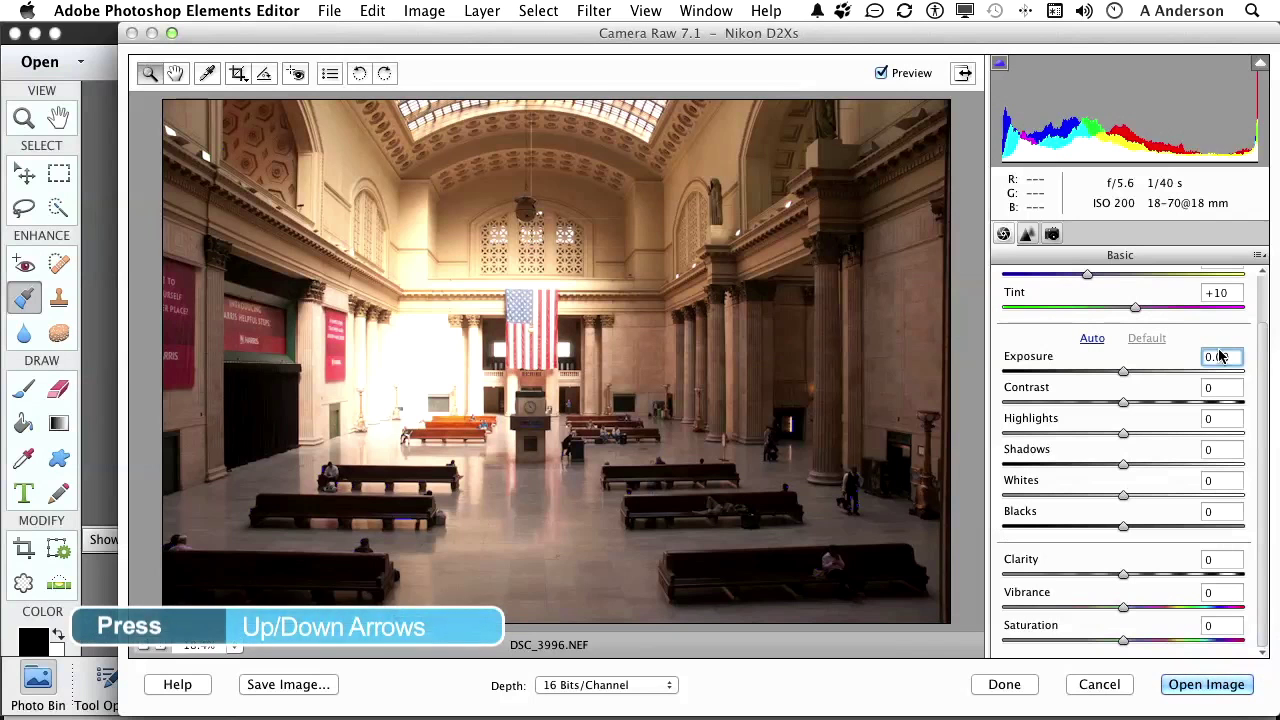
key("Up")
key("Down")
key("Down")
key("Up")
key("Up")
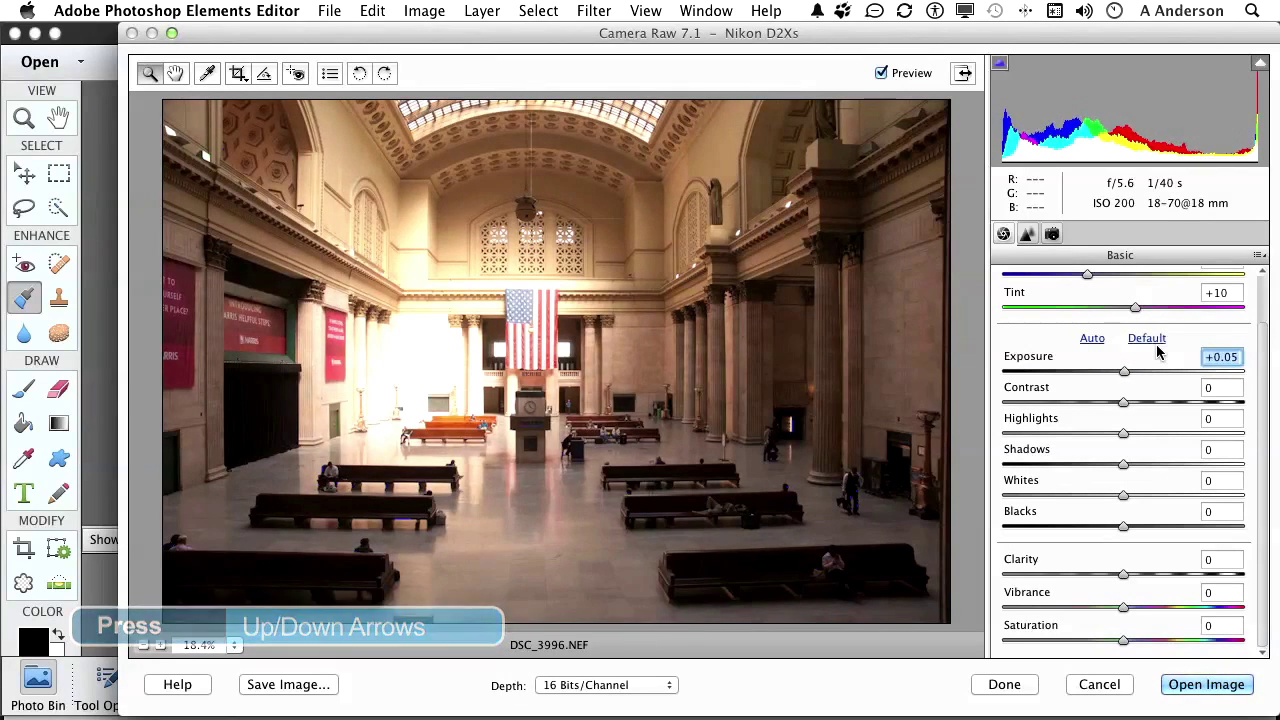
key("Down")
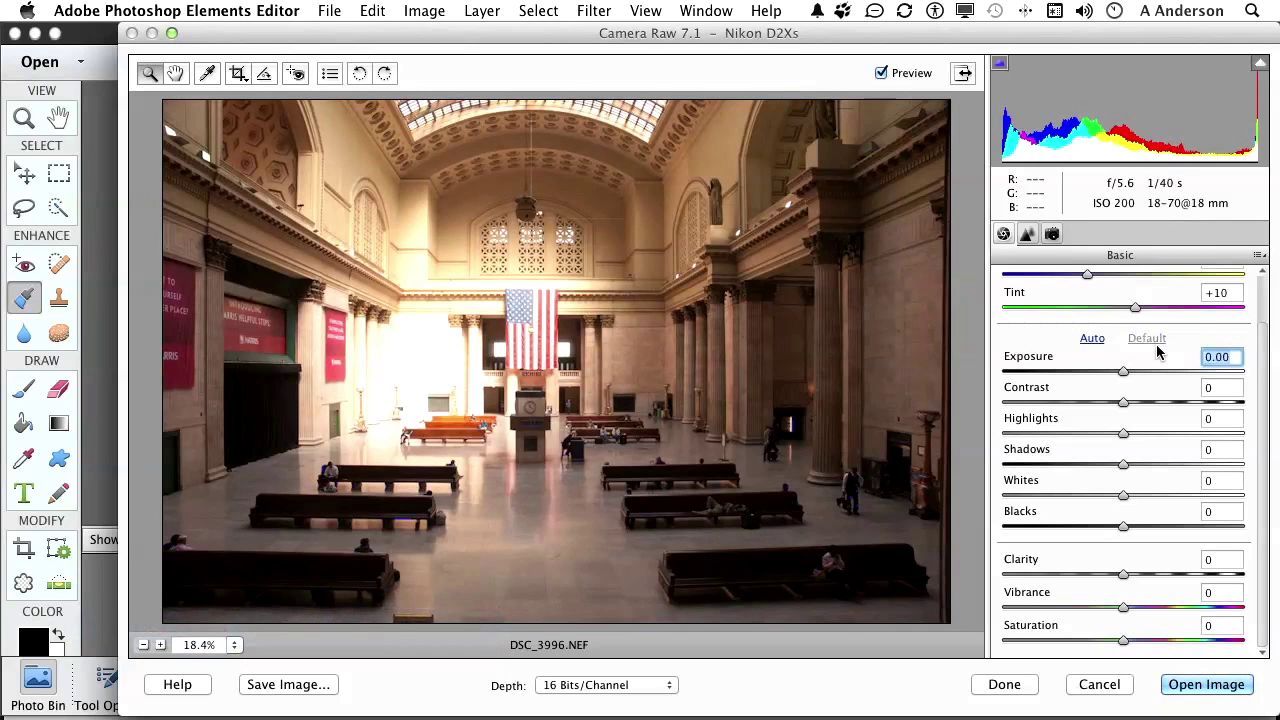
key("shift+Down")
key("shift+Down")
key("shift+Up")
key("shift+Up")
key("shift+Up")
key("shift+Up")
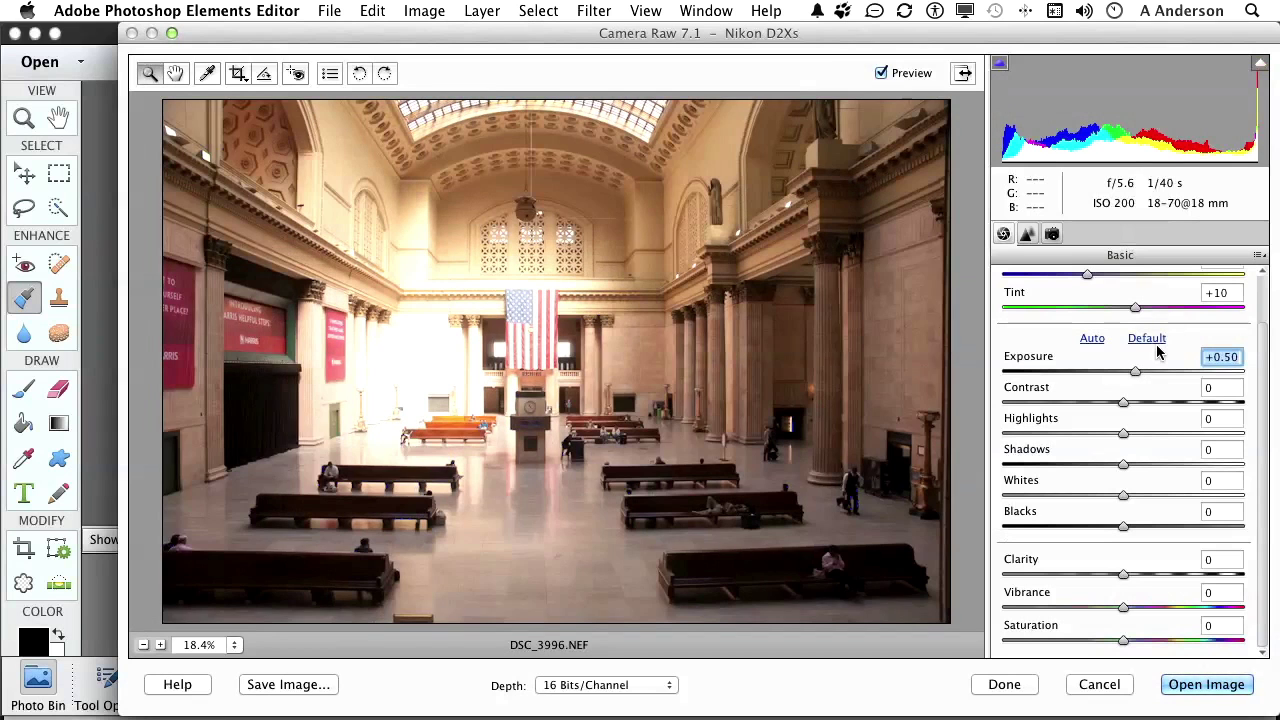
key("shift+Down")
key("shift+Down")
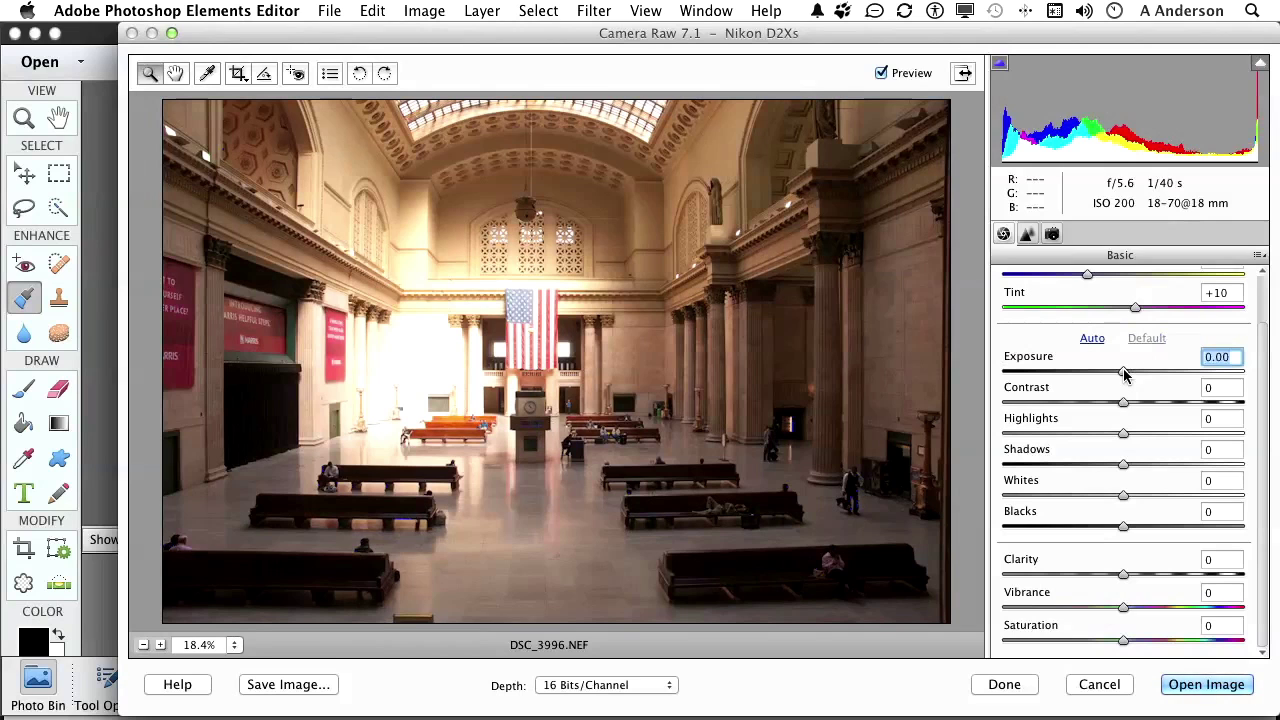
Step: Scrub the Exposure slider and label to bring exposure to +0.35
mouse_move(1124, 373)
left_mouse_down()
mouse_move(1089, 374)
mouse_move(1121, 380)
left_mouse_up()
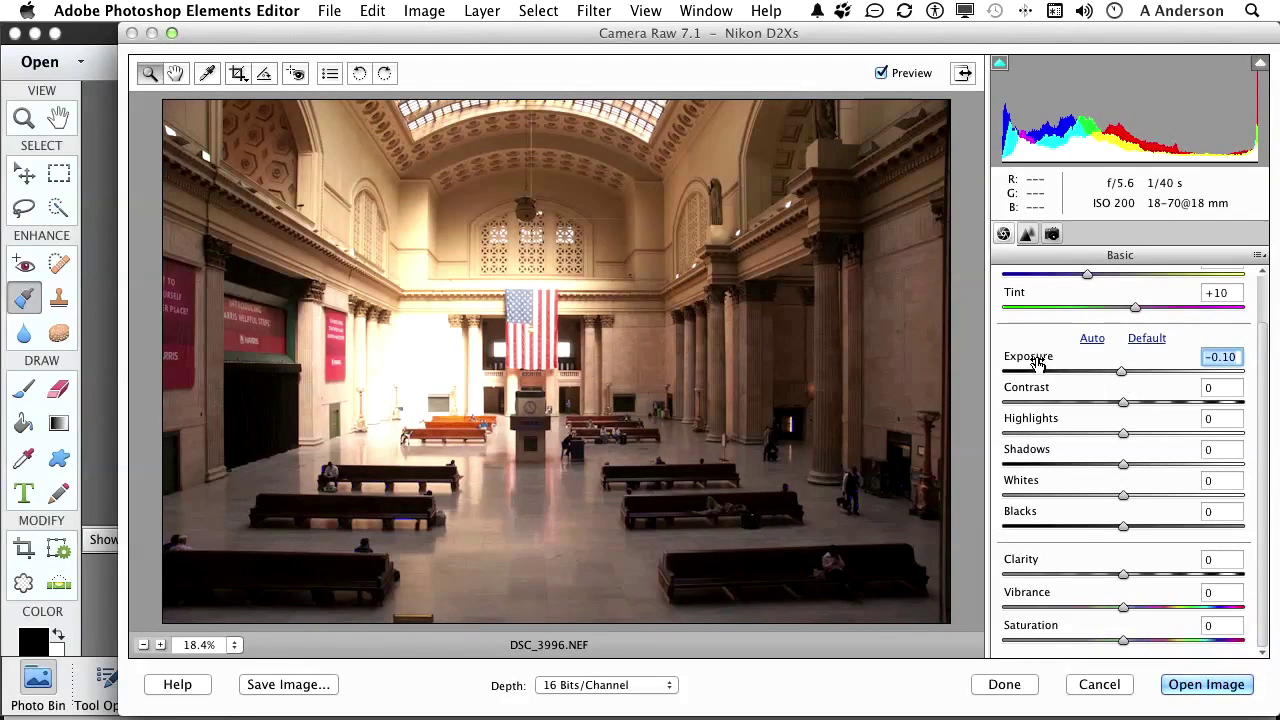
mouse_move(1036, 363)
left_mouse_down()
mouse_move(1008, 366)
mouse_move(1086, 366)
mouse_move(1003, 364)
mouse_move(1048, 366)
left_mouse_up()
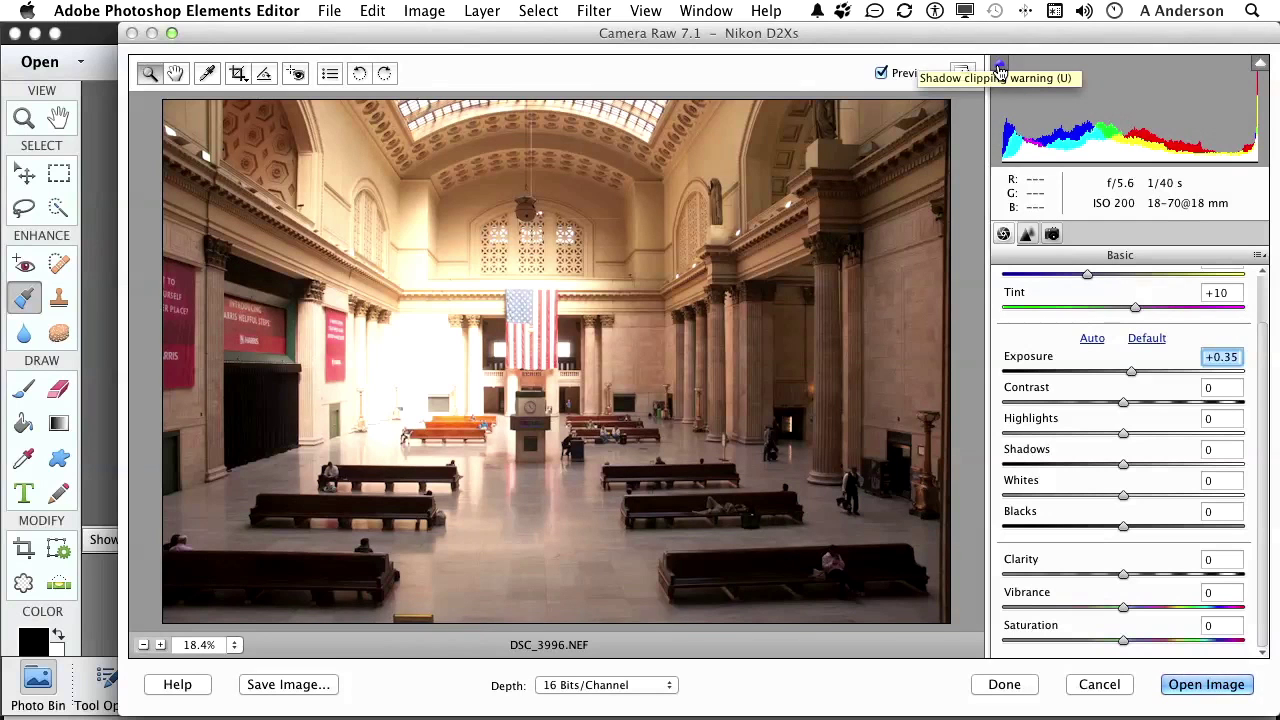
Step: Toggle the highlight clipping warning to see where the highlights clip
left_click(1258, 72)
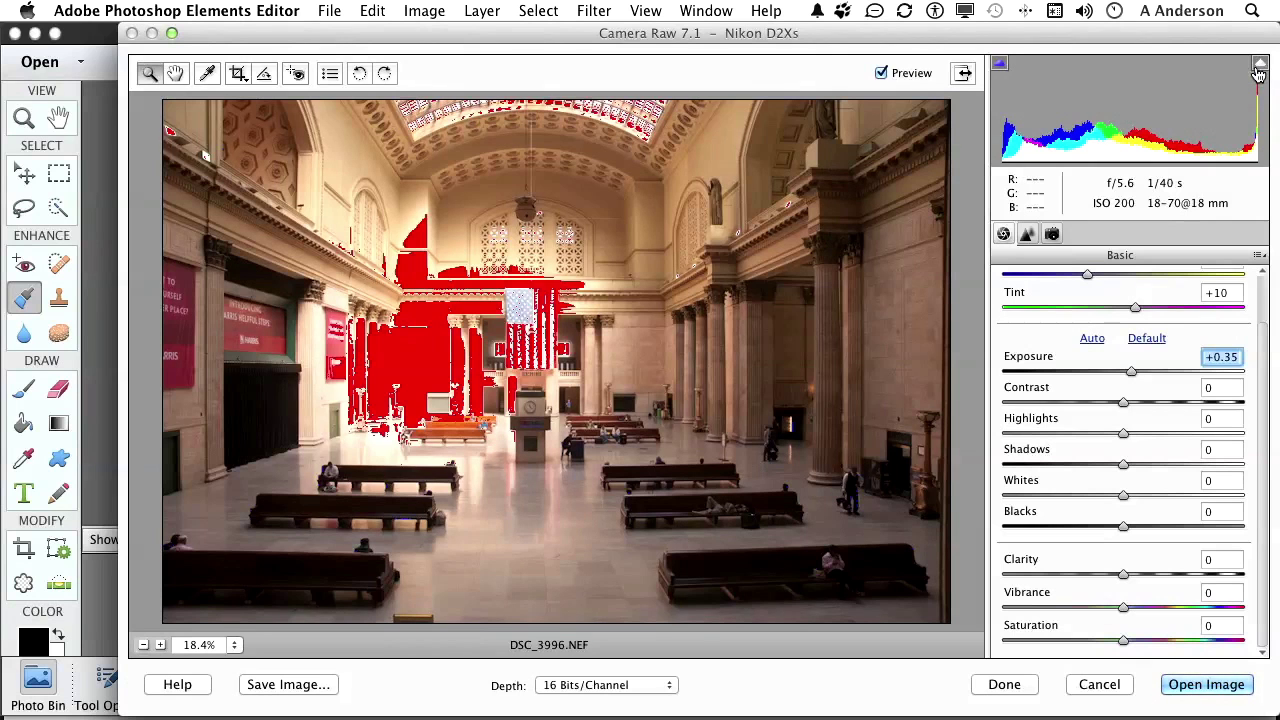
left_click(1258, 72)
left_click(1258, 72)
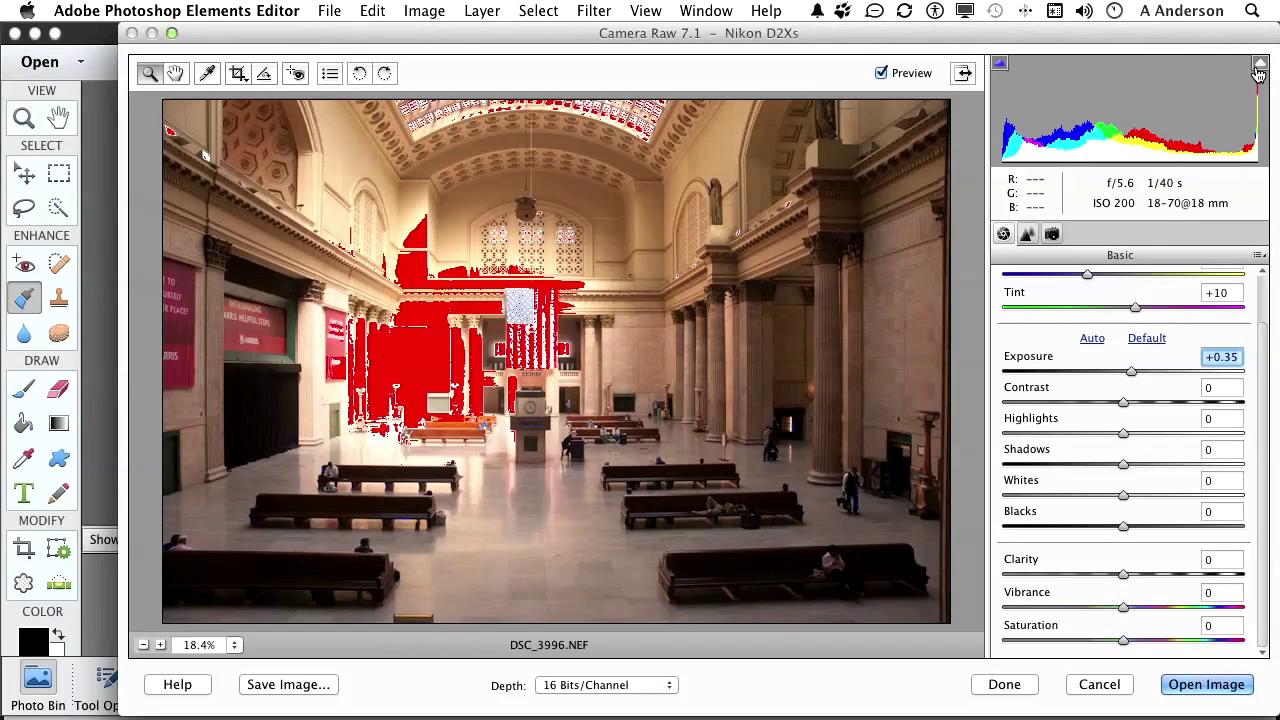
left_click(1258, 72)
left_click(1258, 72)
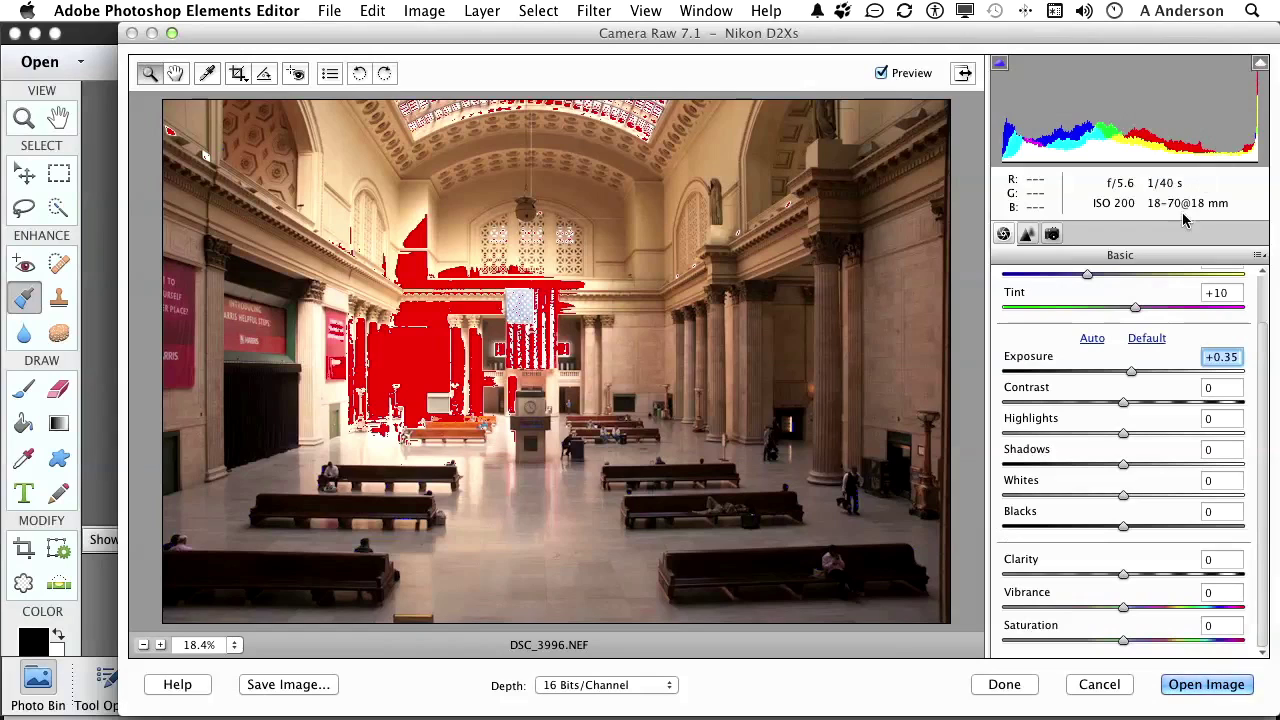
Step: Set Exposure to +0.35 and switch off the red highlight-clipping overlay
mouse_move(1131, 371)
left_mouse_down()
mouse_move(1084, 373)
mouse_move(1123, 376)
left_mouse_up()
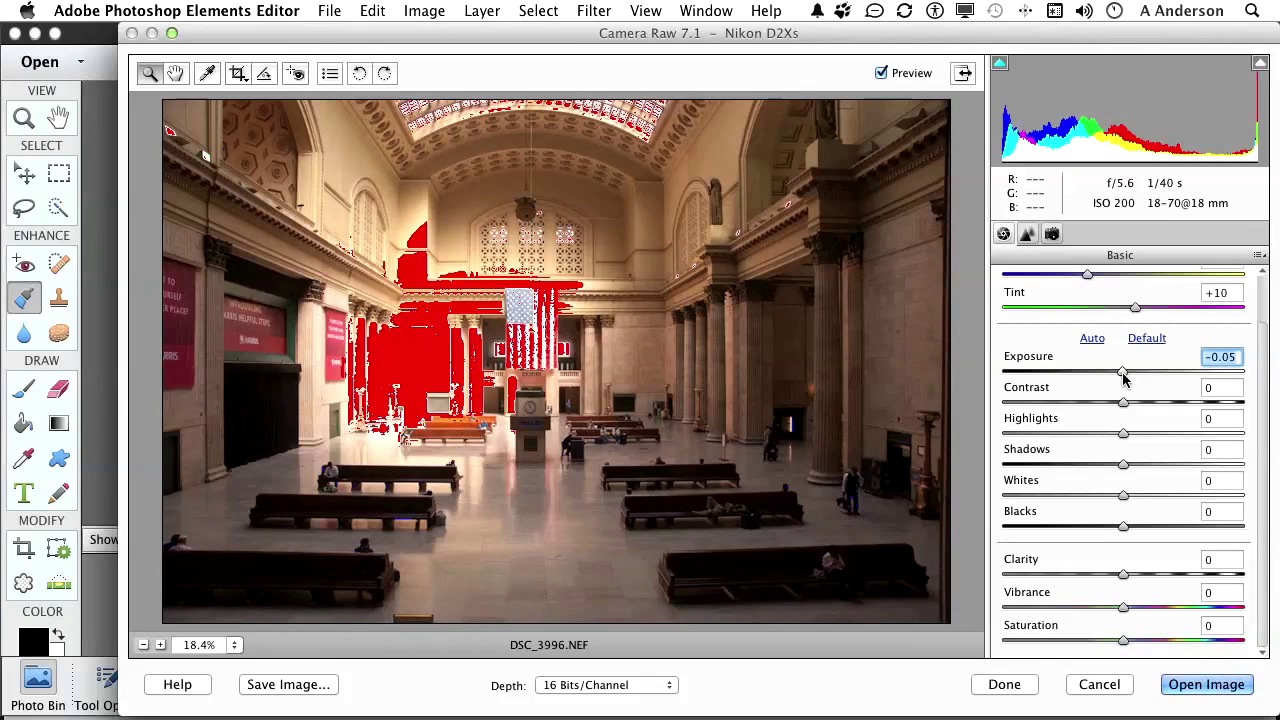
left_click_drag(1123, 376, 1131, 376)
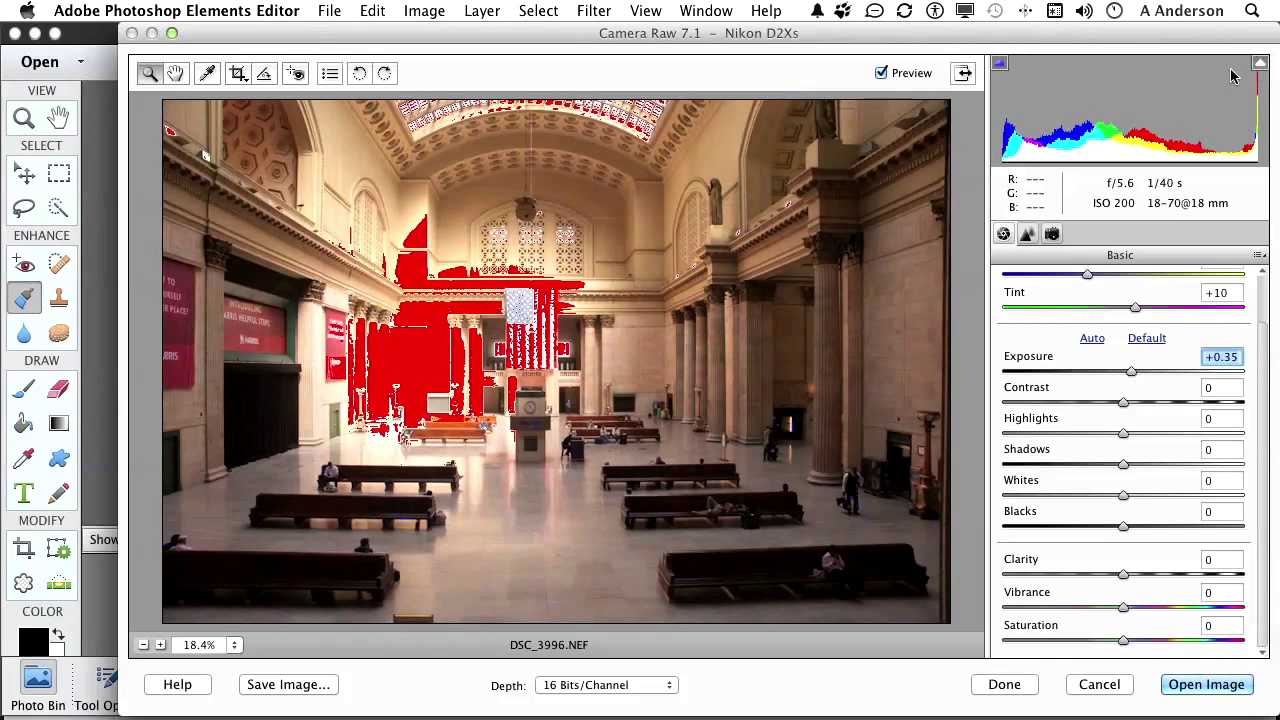
left_click(1260, 64)
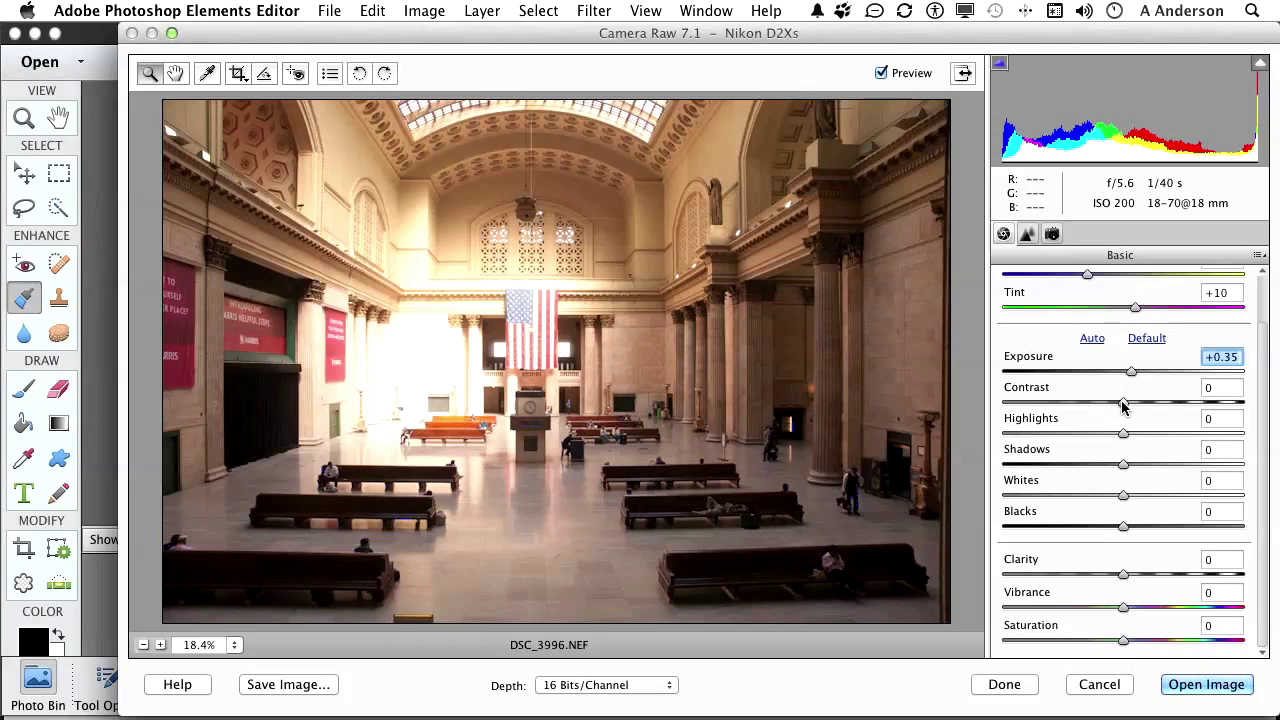
Step: Lower Contrast to -1 and Highlights to -100, and raise Exposure to +0.60
mouse_move(1121, 404)
left_mouse_down()
mouse_move(1057, 406)
mouse_move(1139, 409)
mouse_move(1123, 407)
left_mouse_up()
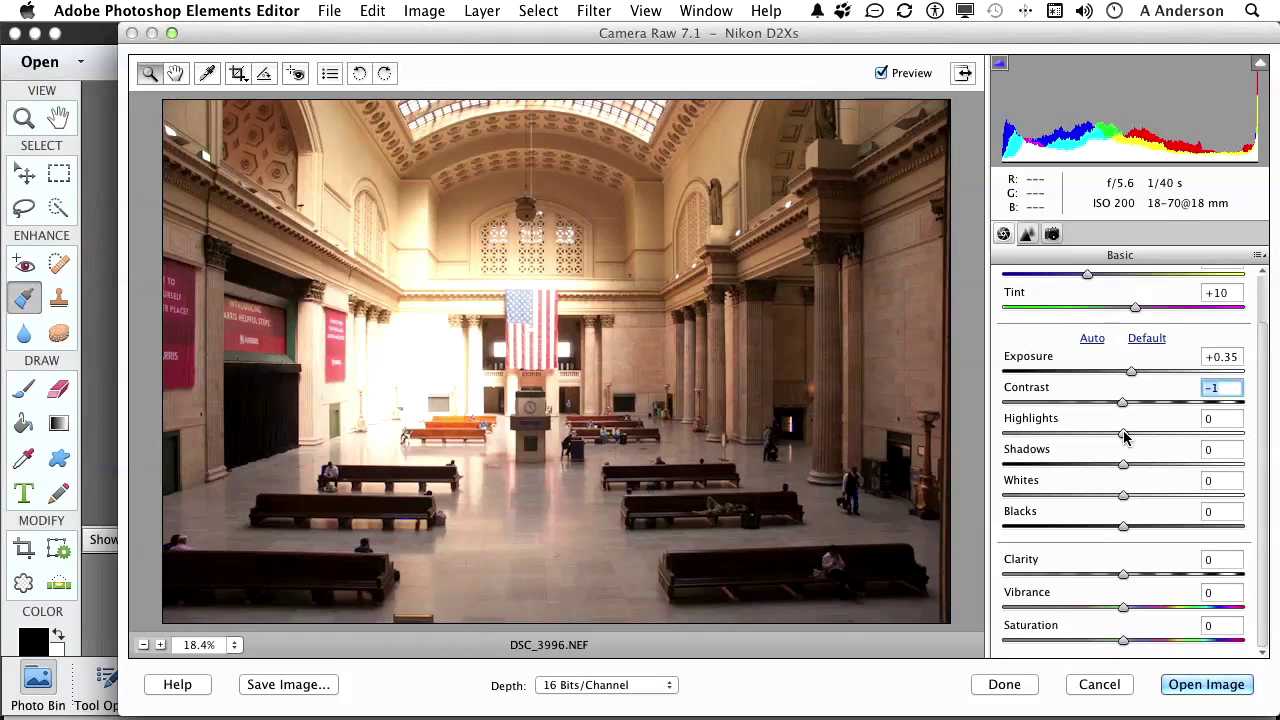
left_click_drag(1124, 436, 974, 437)
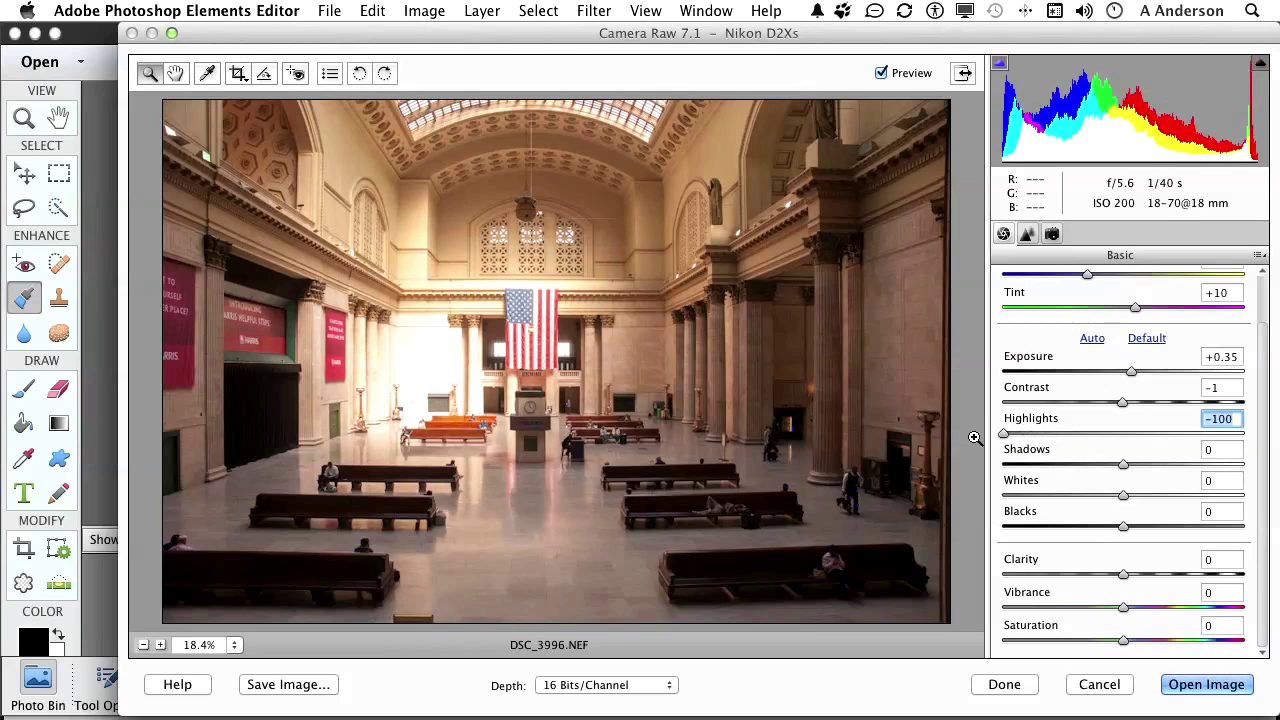
left_click(1134, 374)
left_click_drag(1136, 374, 1142, 373)
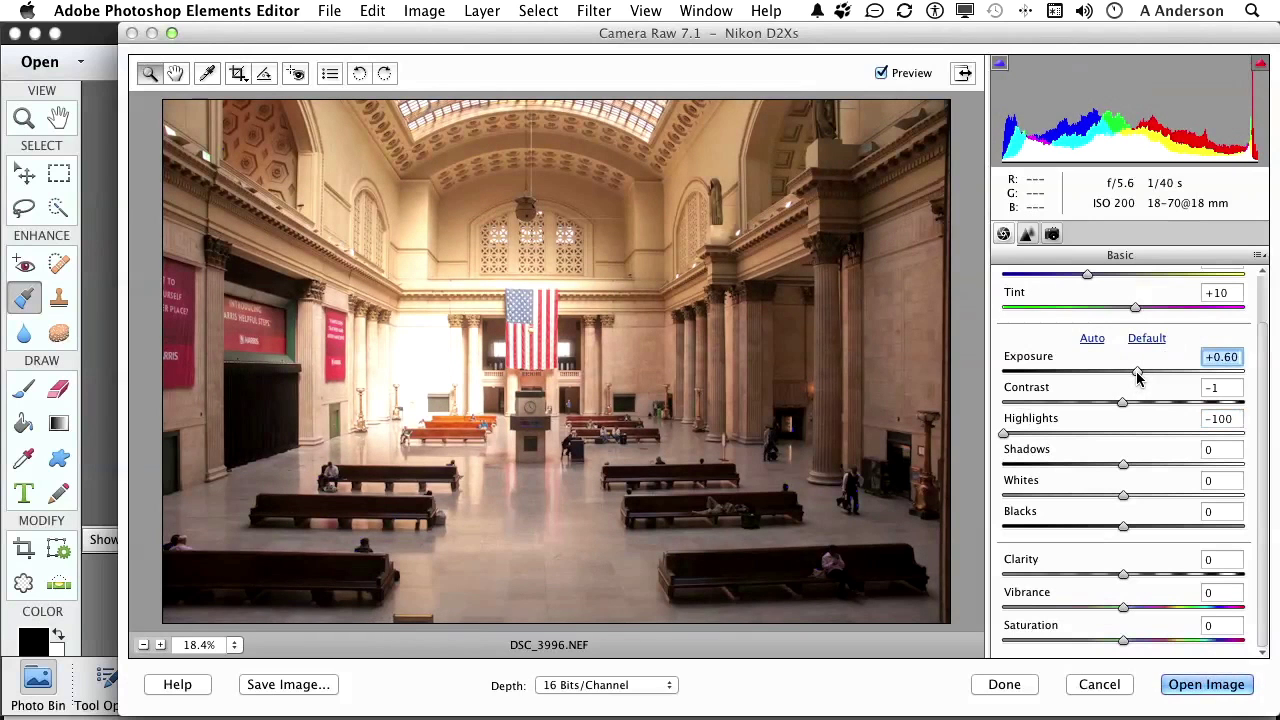
Step: Set Shadows +34, Whites -26, Blacks +4 and Clarity -100
left_click_drag(1128, 464, 1169, 464)
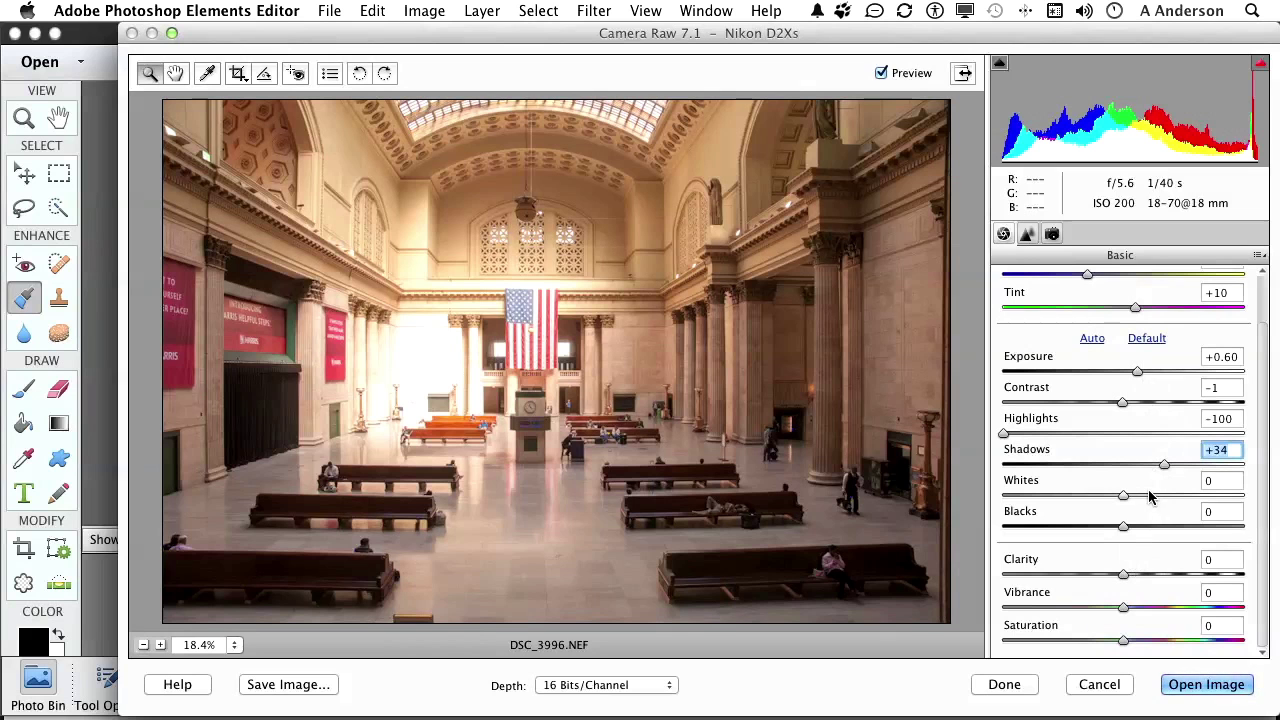
left_click_drag(1121, 497, 1123, 541)
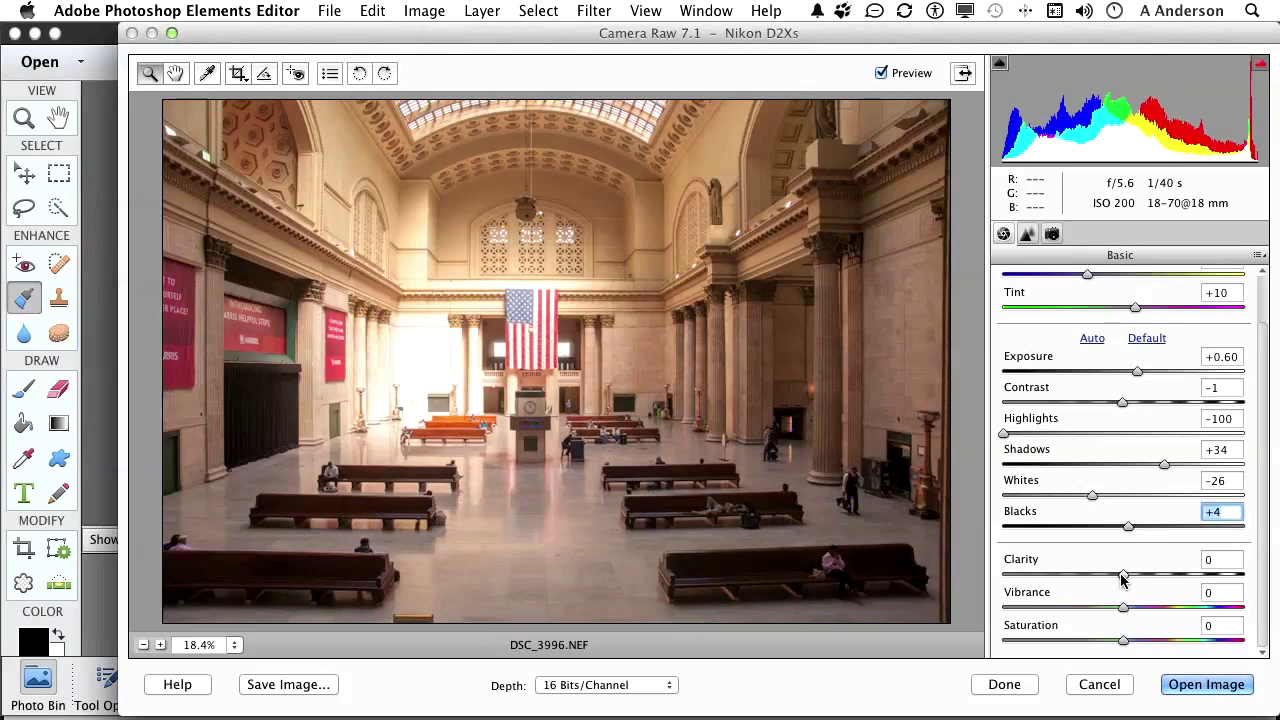
left_click_drag(1121, 578, 973, 589)
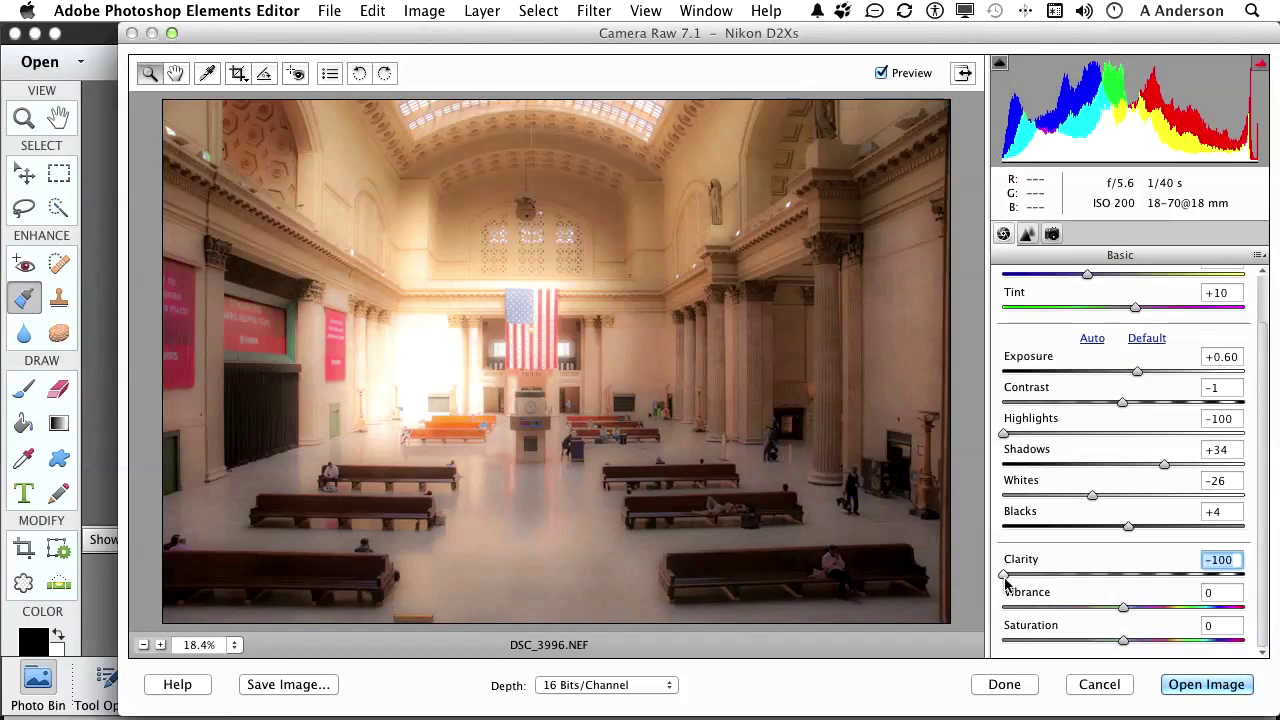
Step: Set Clarity to +64, Saturation to -10 and Vibrance to -31 after testing each slider's extremes
left_click_drag(1004, 576, 1256, 585)
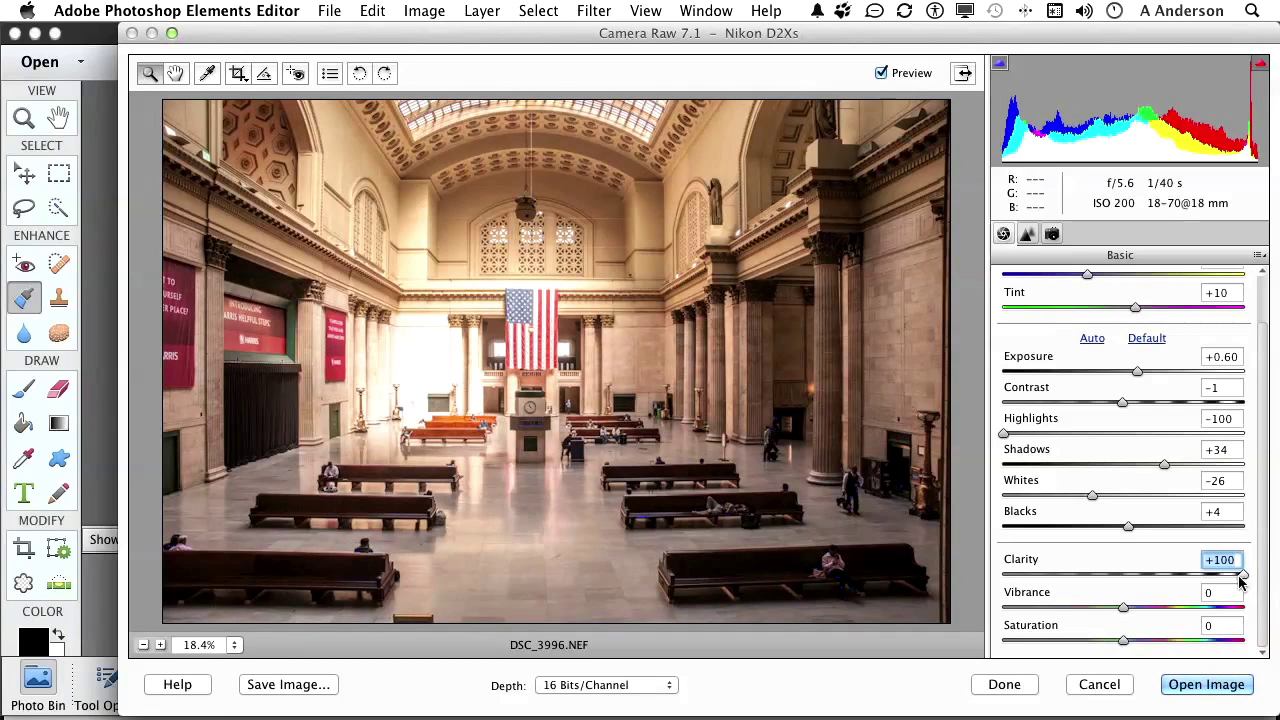
left_click_drag(1238, 577, 1200, 577)
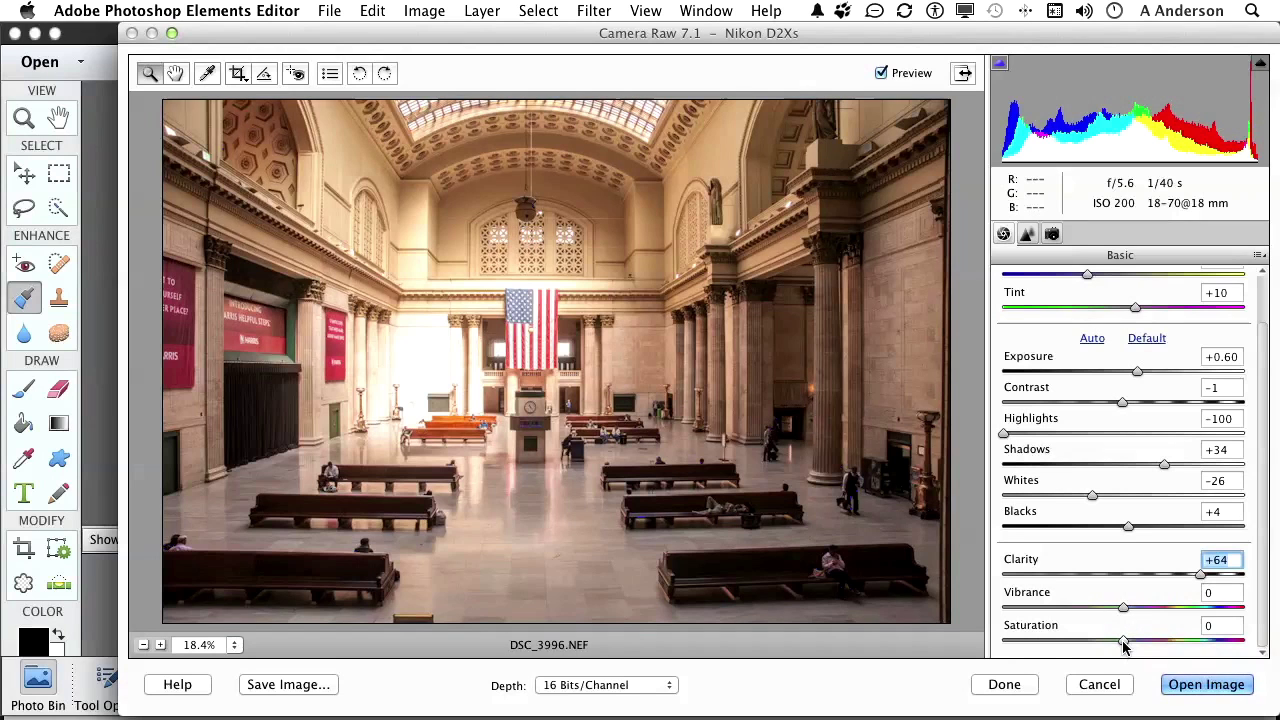
left_click_drag(1123, 645, 988, 652)
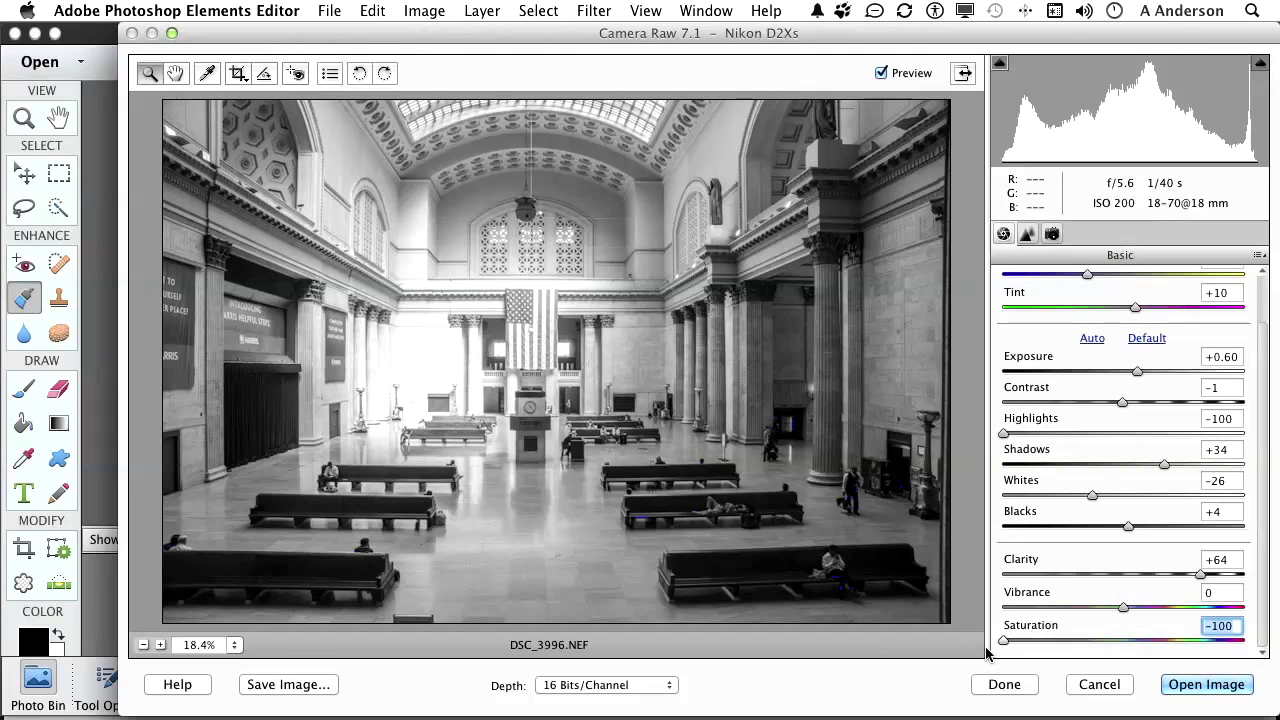
left_click_drag(1003, 640, 1256, 660)
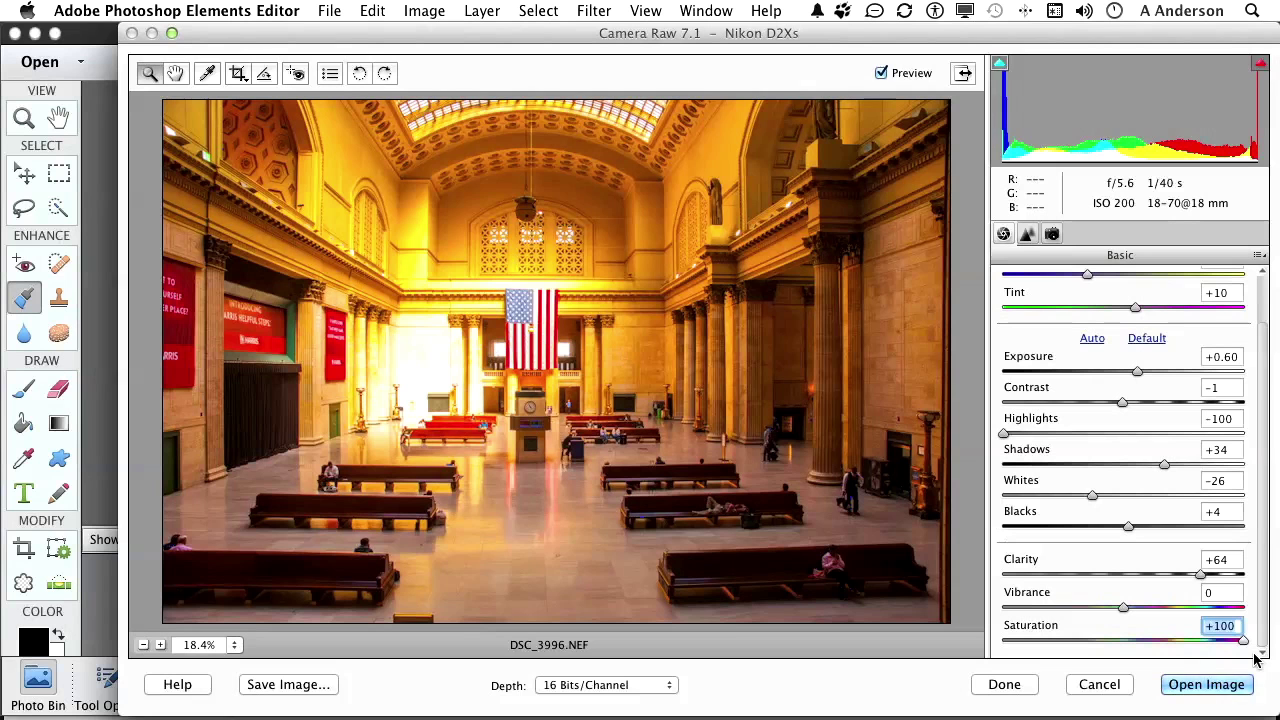
left_click_drag(1244, 642, 1112, 648)
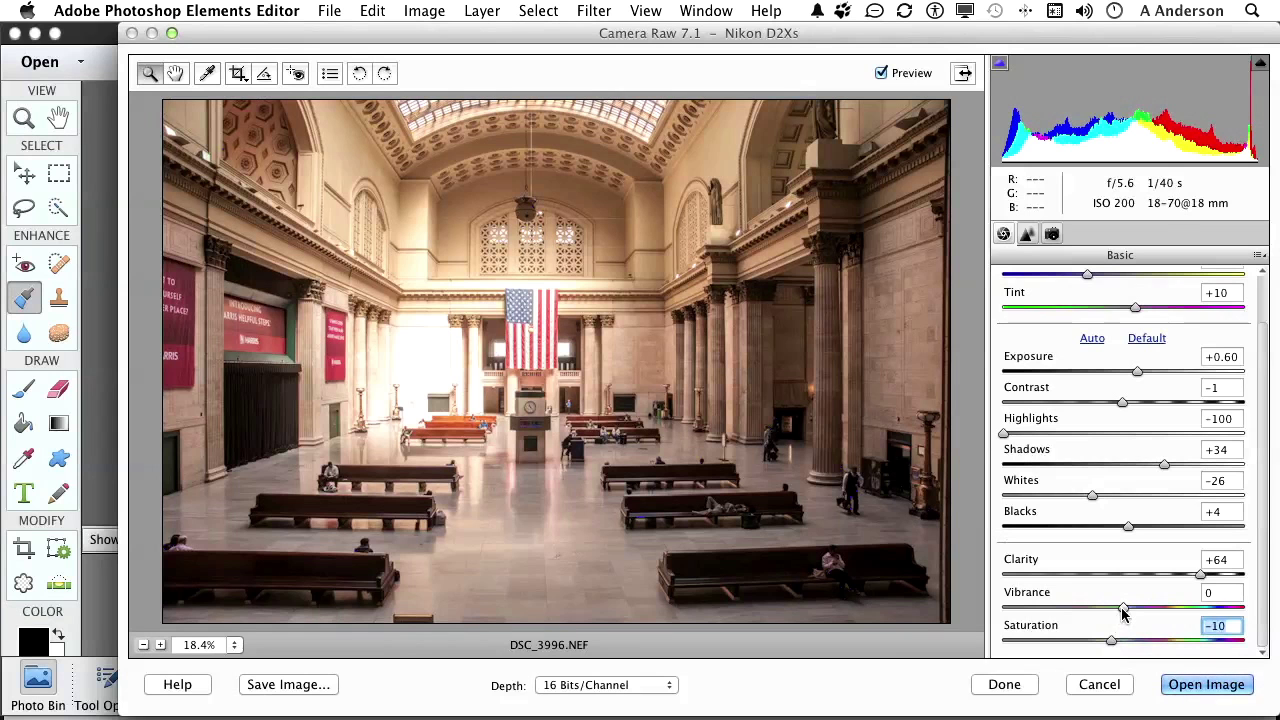
left_click_drag(1122, 613, 988, 622)
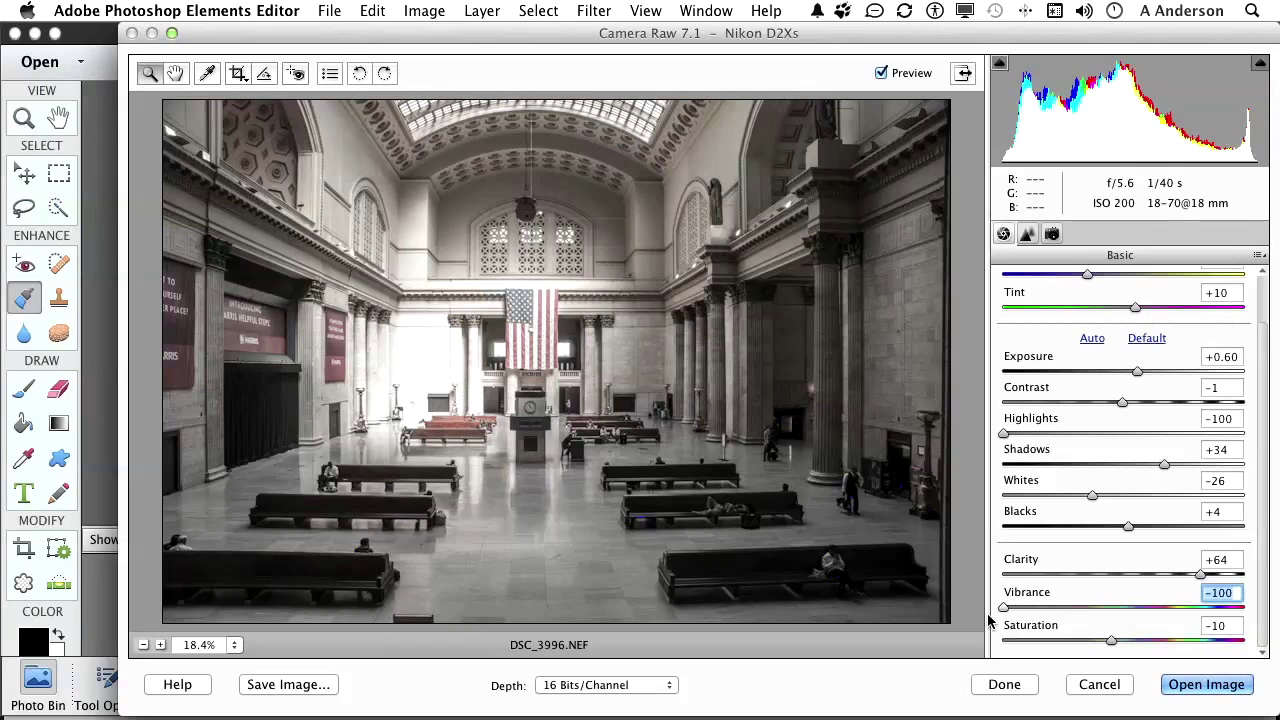
left_click_drag(1004, 607, 1087, 614)
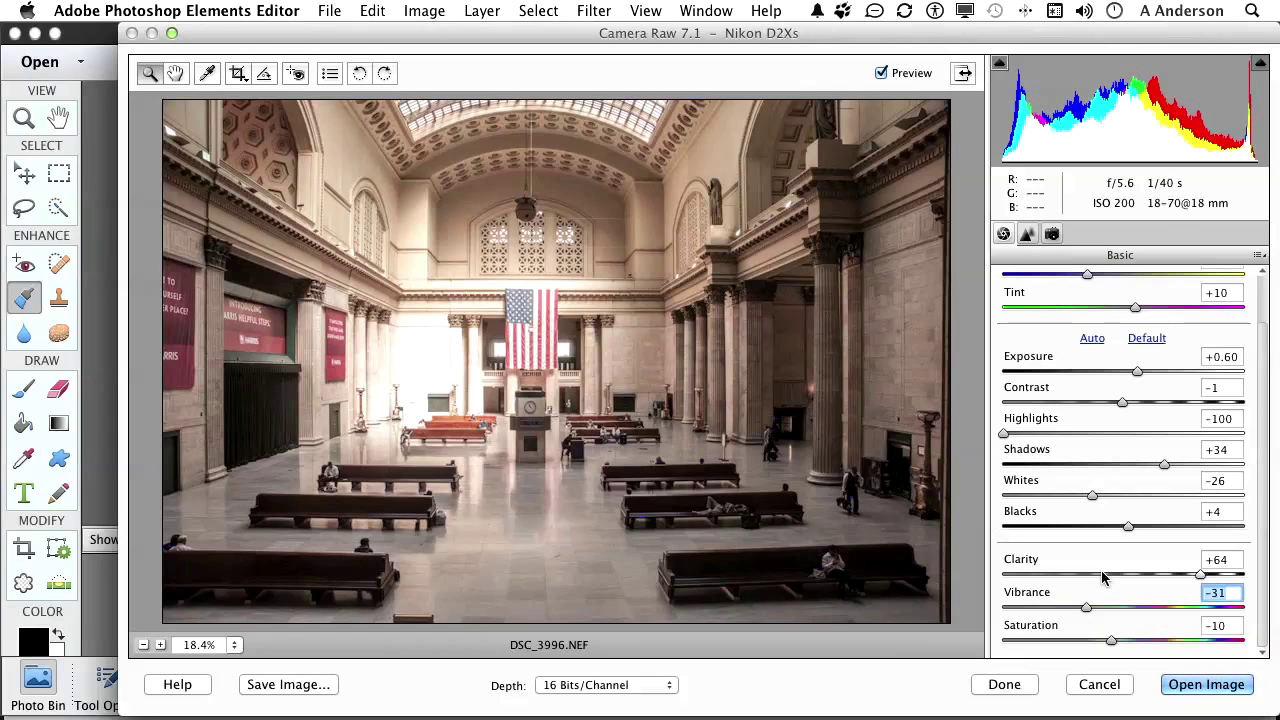
Step: Reset Exposure through Blacks to 0 with Default, previewing the Auto settings in between
left_click(1147, 339)
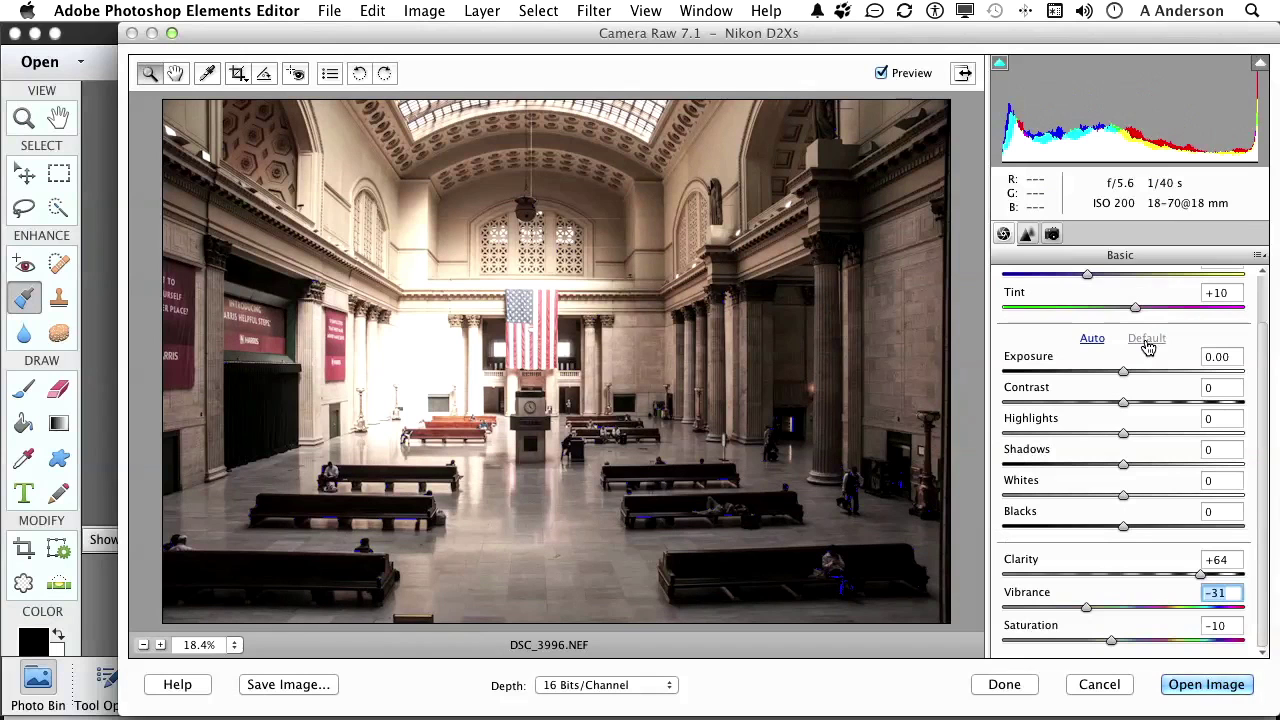
left_click(1092, 340)
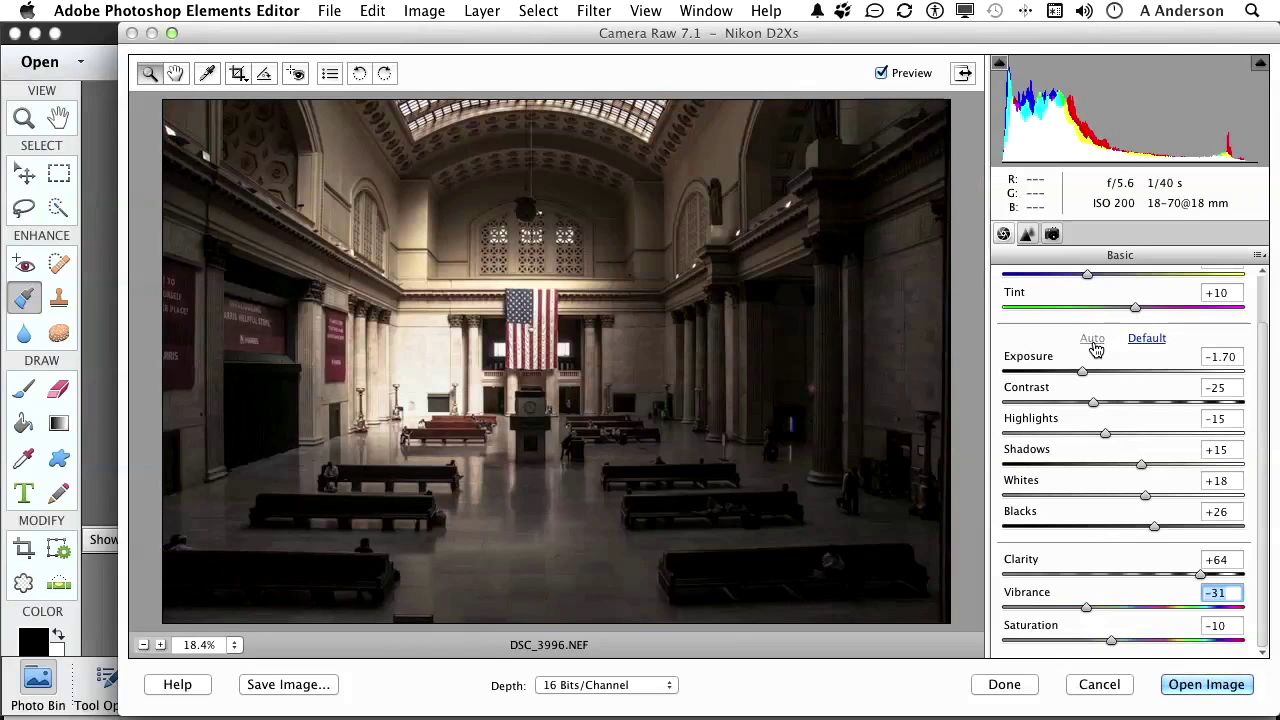
left_click(1143, 340)
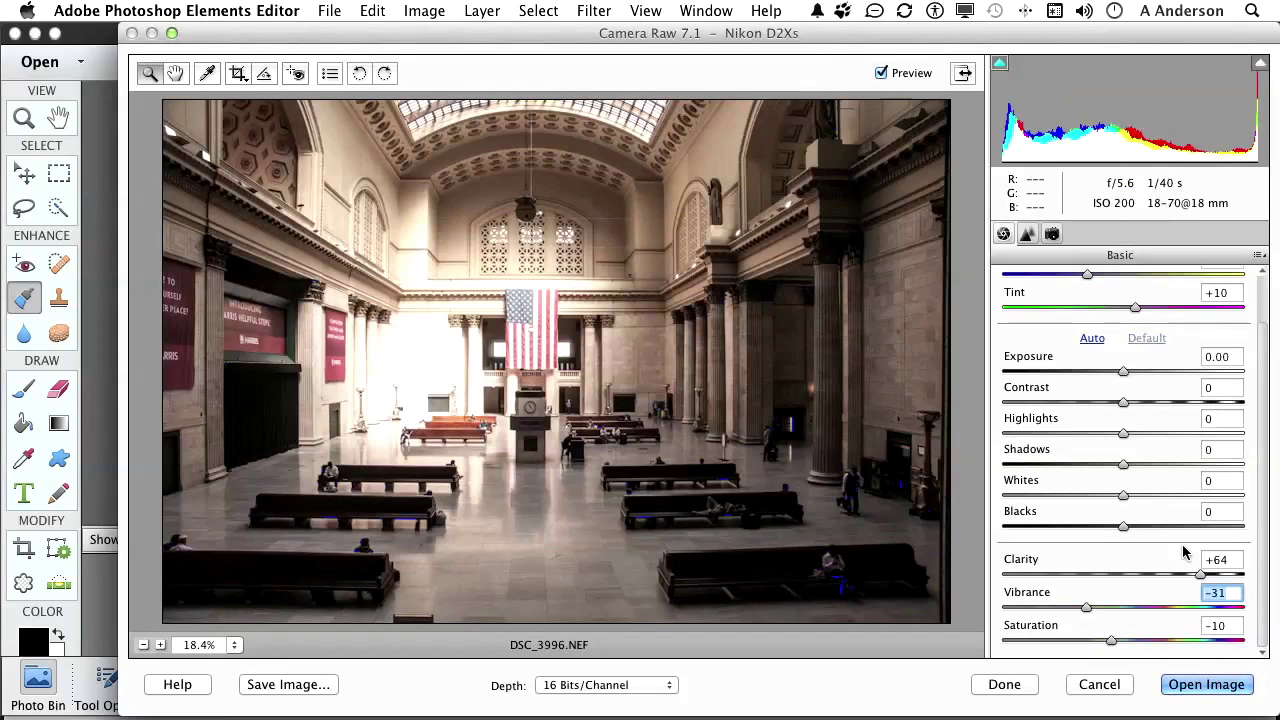